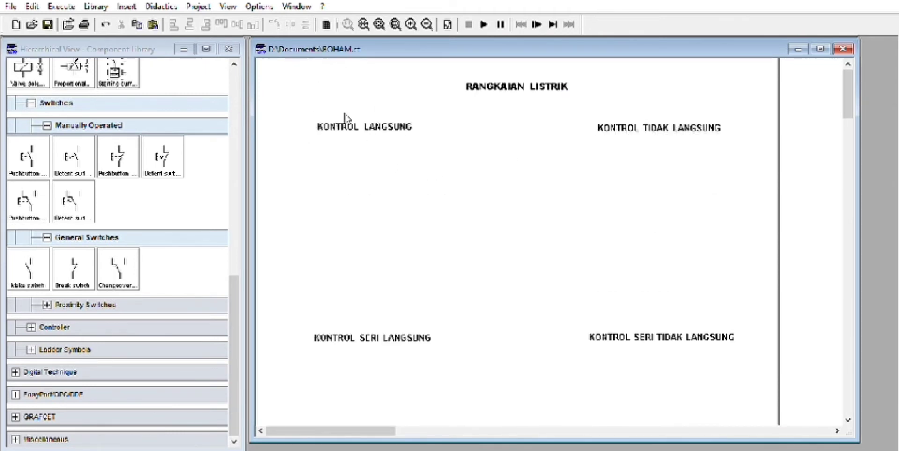
scroll(512, 196, "down", 3)
scroll(511, 195, "down", 3)
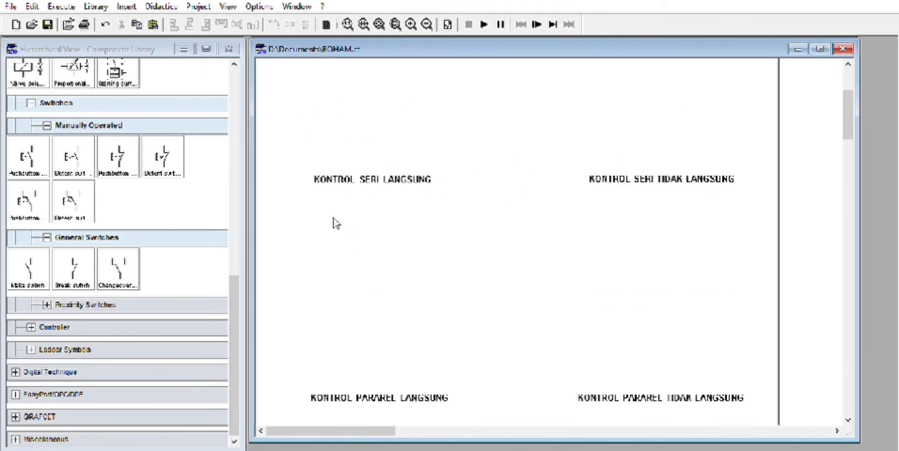
scroll(669, 206, "down", 4)
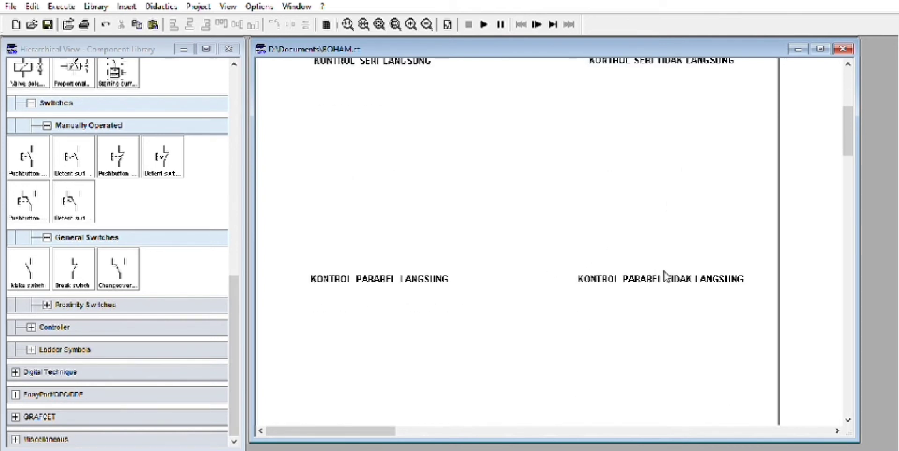
scroll(665, 275, "up", 10)
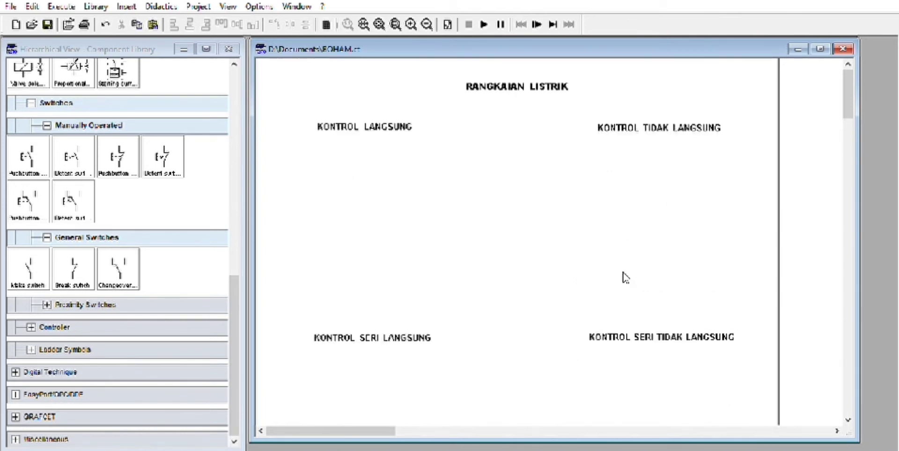
Step: Place a +24V and, below it, a 0V electrical connection beneath the KONTROL LANGSUNG heading
left_click(411, 25)
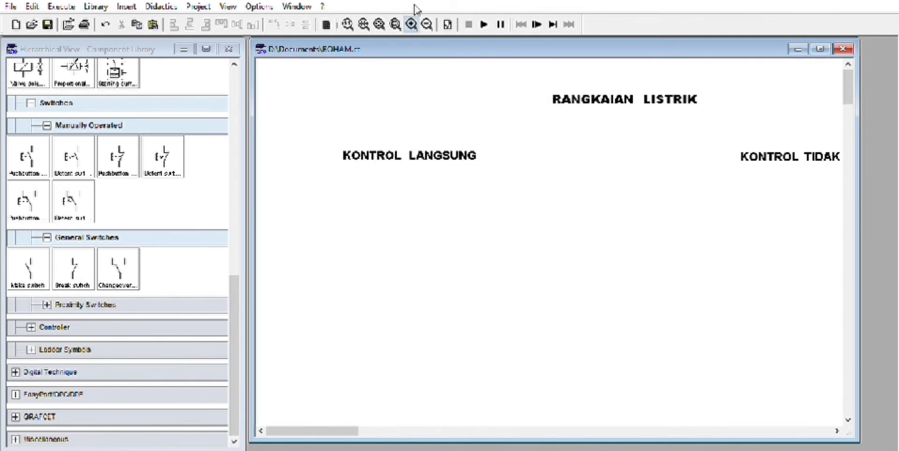
left_click(427, 64)
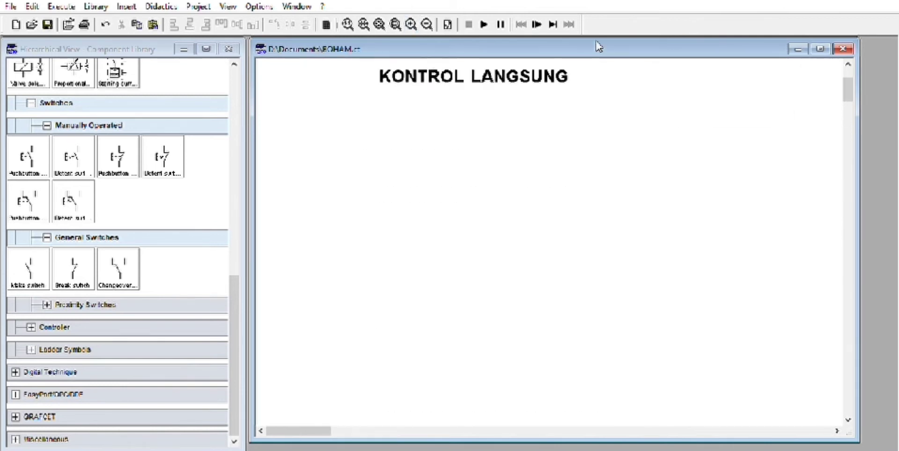
scroll(170, 251, "up", 3)
scroll(180, 258, "up", 4)
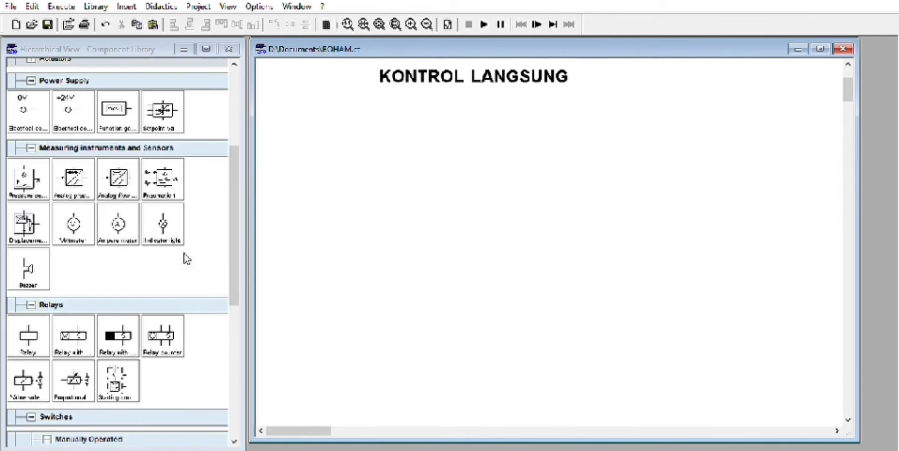
scroll(189, 255, "up", 2)
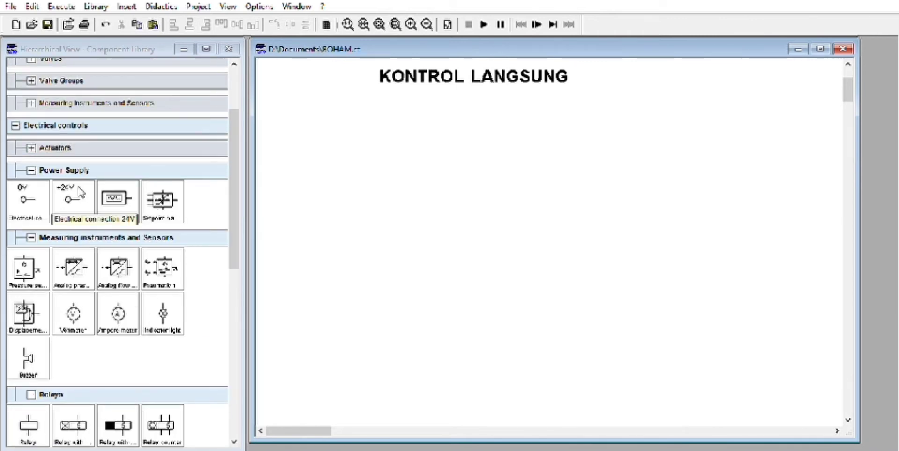
left_click_drag(80, 192, 435, 117)
left_click_drag(410, 91, 465, 108)
left_click_drag(30, 204, 463, 314)
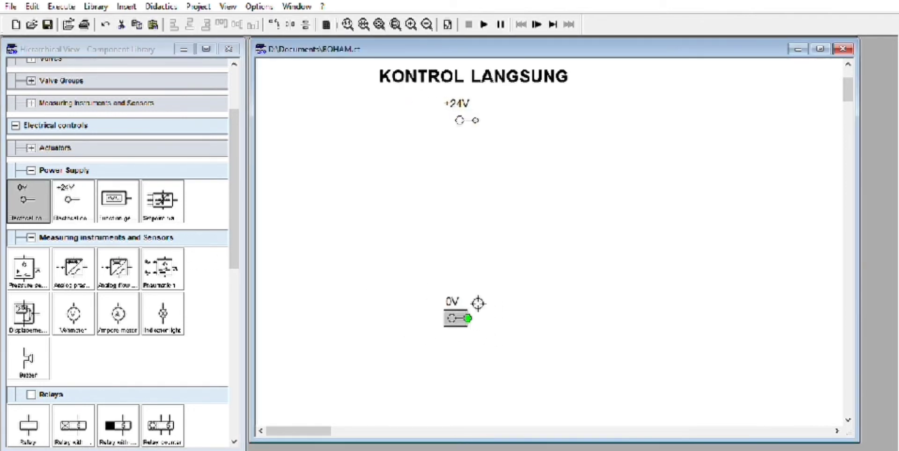
left_click(530, 240)
Step: Move the 0V connection further down and the +24V connection slightly lower, keeping them vertically aligned under KONTROL LANGSUNG
scroll(444, 314, "down", 1)
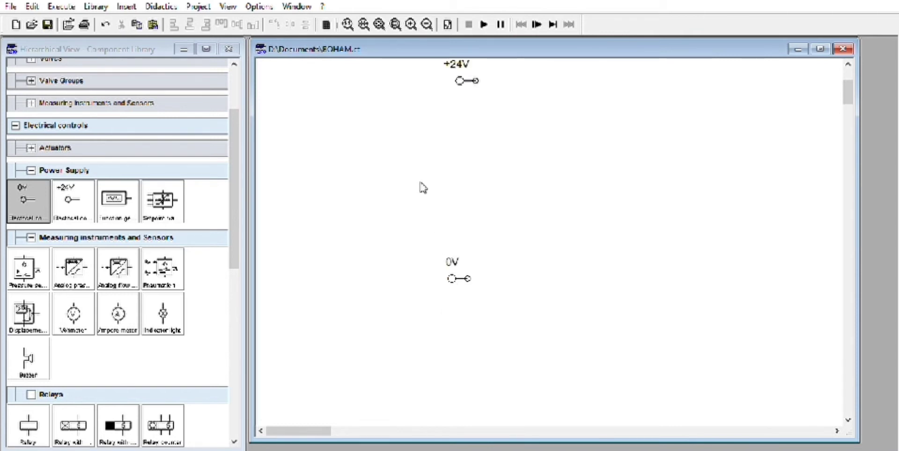
left_click(426, 24)
scroll(425, 150, "up", 3)
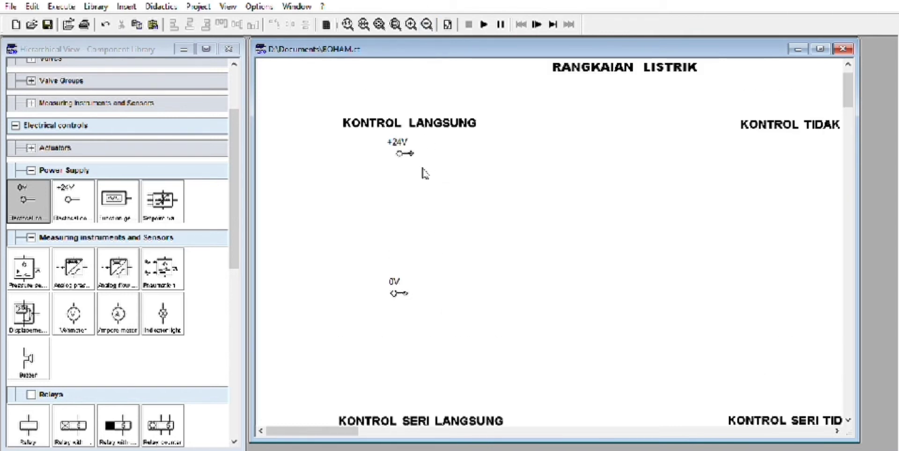
left_click_drag(397, 296, 401, 346)
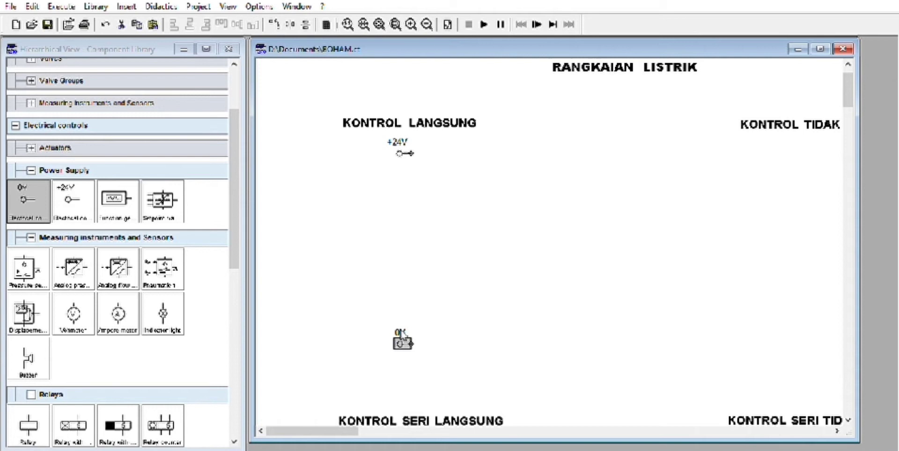
left_click(406, 156)
left_click_drag(412, 154, 412, 159)
left_click(484, 165)
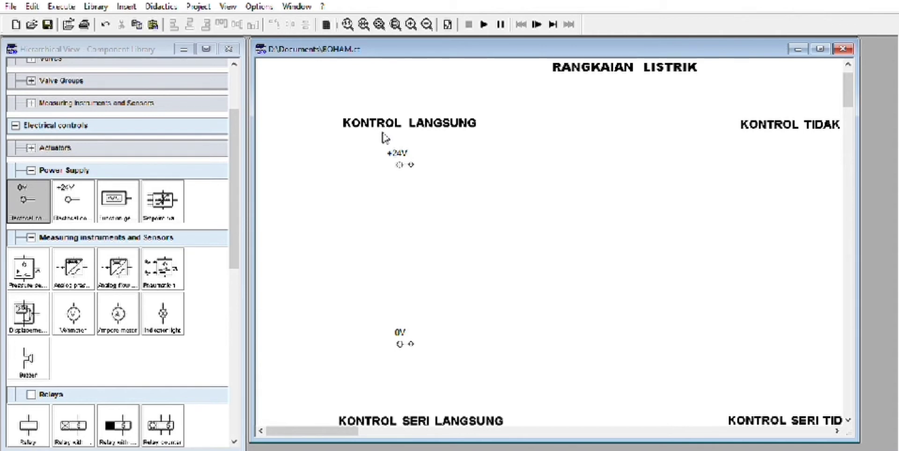
Step: Place a normally open pushbutton below the +24V connection, aligned with its terminal, in the KONTROL LANGSUNG circuit
scroll(56, 374, "down", 5)
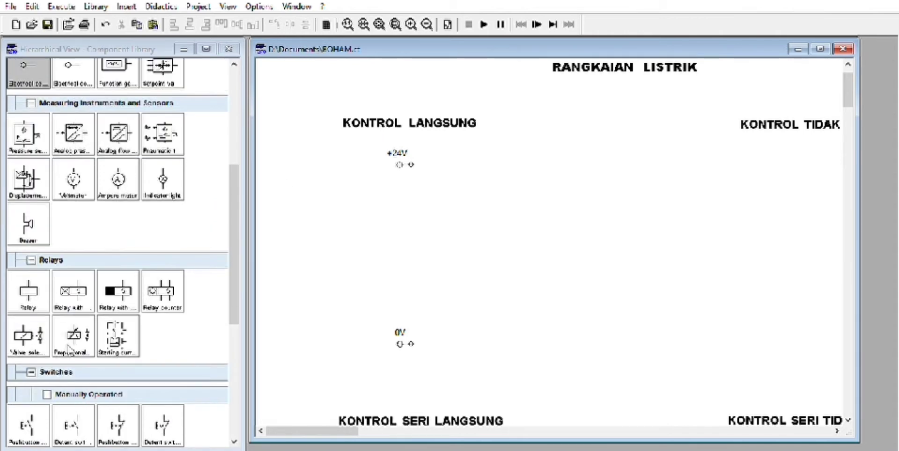
scroll(52, 279, "up", 2)
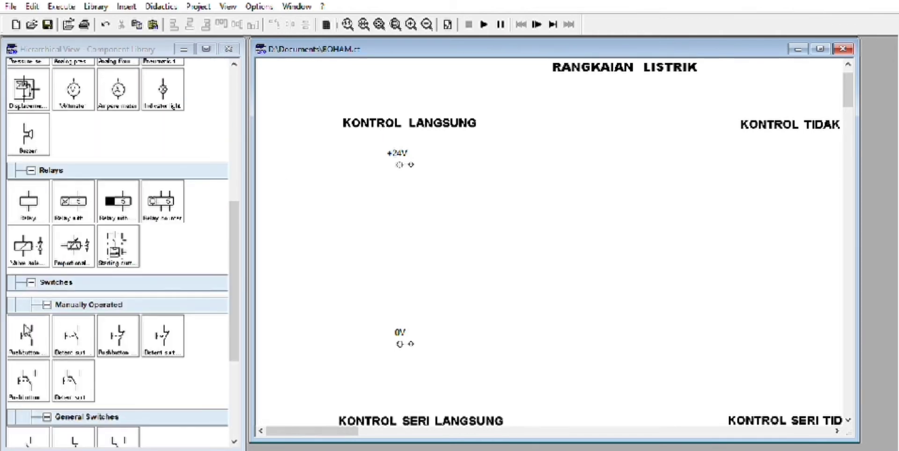
left_click_drag(31, 327, 415, 211)
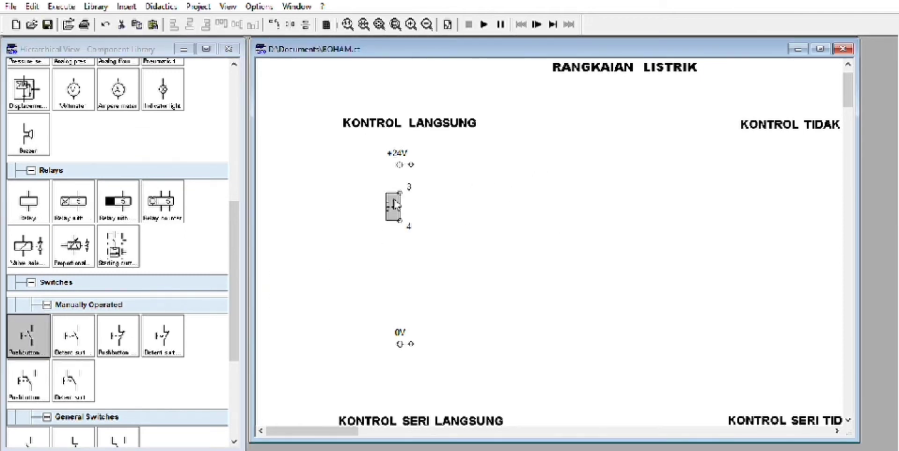
left_click(374, 263)
Step: Add an indicator light below the pushbutton and wire +24V, pushbutton, light and 0V in one vertical line
scroll(67, 218, "up", 1)
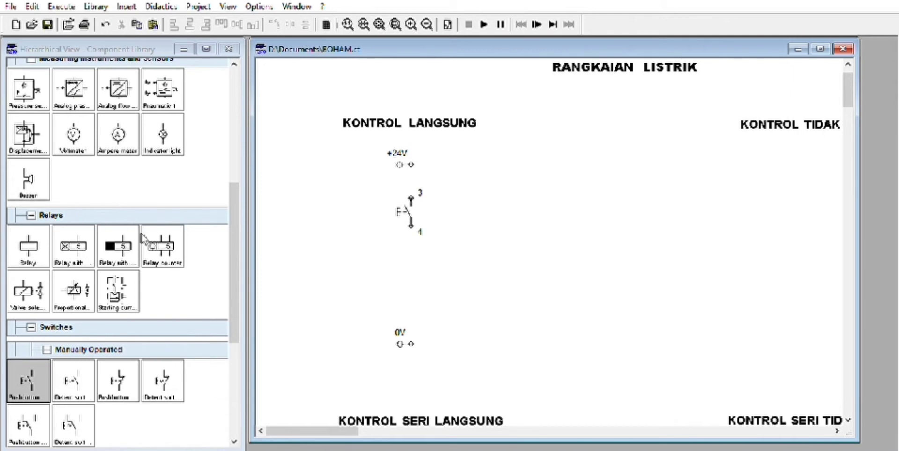
left_click_drag(168, 131, 410, 279)
left_click(509, 285)
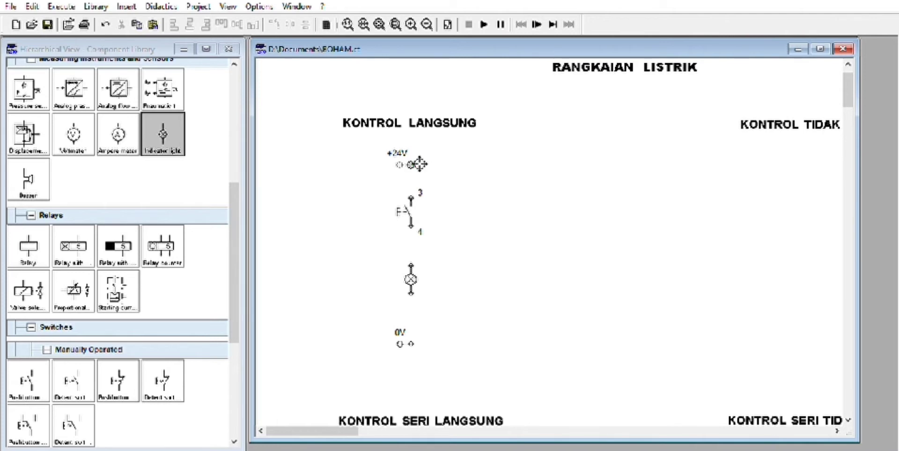
left_click_drag(411, 165, 411, 265)
left_click_drag(411, 294, 411, 344)
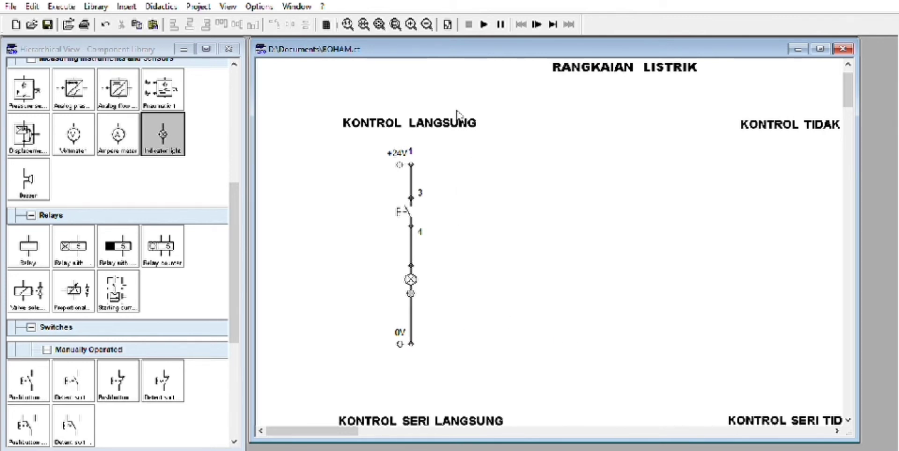
Step: Simulate the KONTROL LANGSUNG circuit, operate its pushbutton to test the indicator light, and stop the simulation
left_click(484, 24)
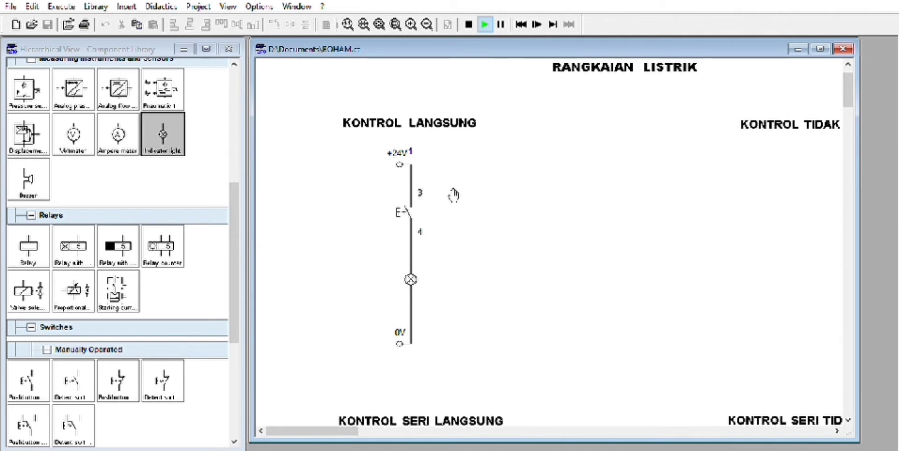
left_click(413, 207)
left_click(411, 209)
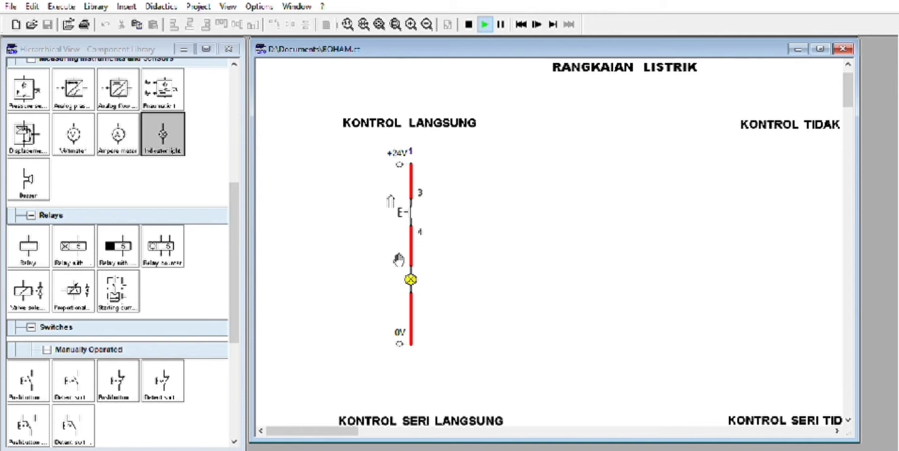
left_click_drag(399, 260, 412, 255)
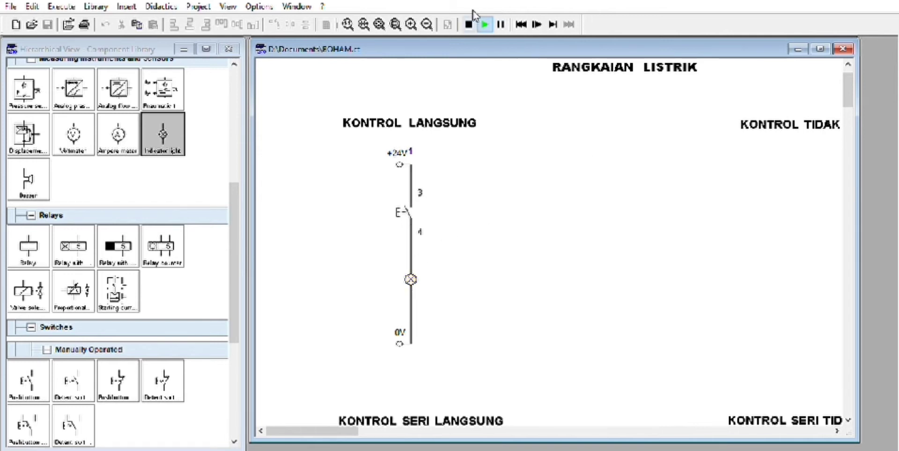
left_click(468, 24)
Step: Place a +24V connection beneath the KONTROL TIDAK LANGSUNG heading and a 0V connection directly below it
left_click_drag(339, 429, 391, 426)
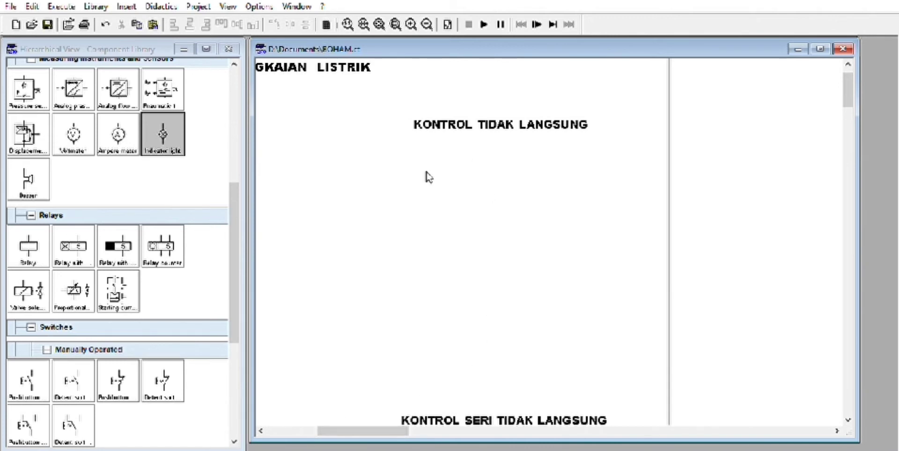
scroll(427, 175, "up", 1)
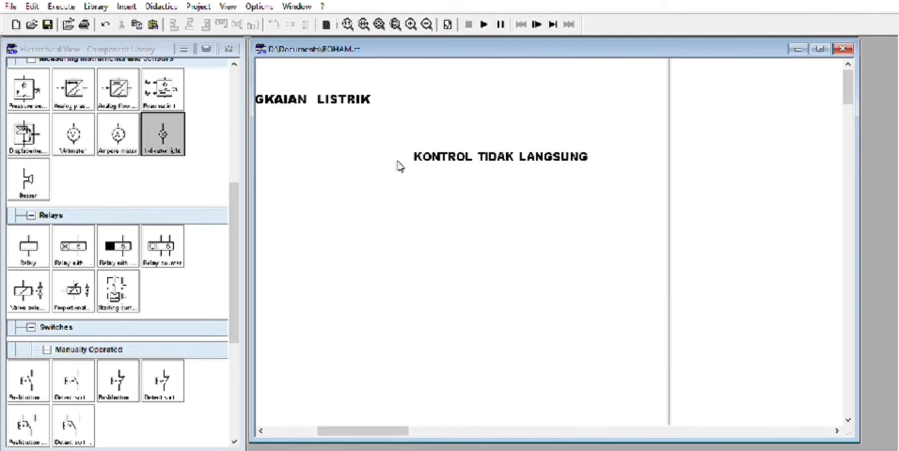
scroll(154, 225, "up", 4)
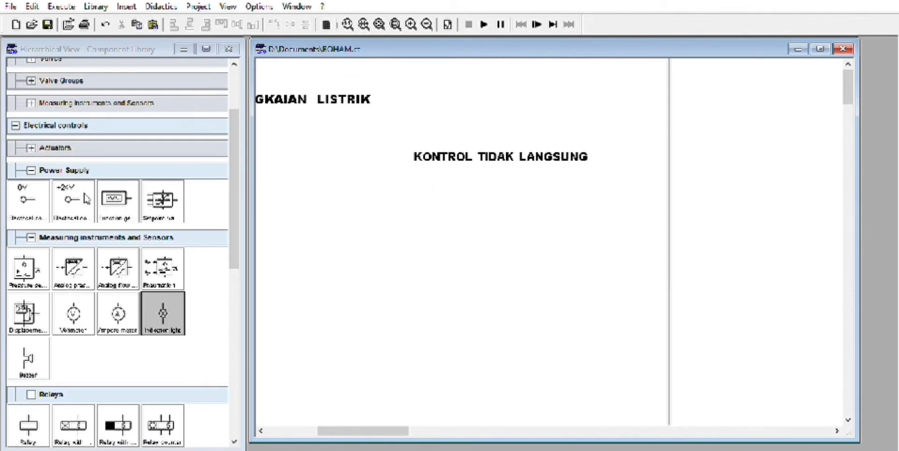
left_click_drag(86, 199, 436, 193)
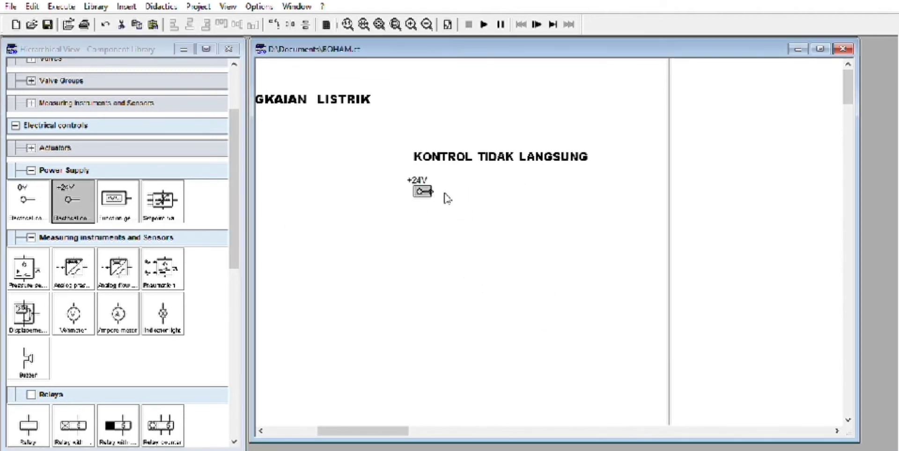
scroll(435, 190, "down", 2)
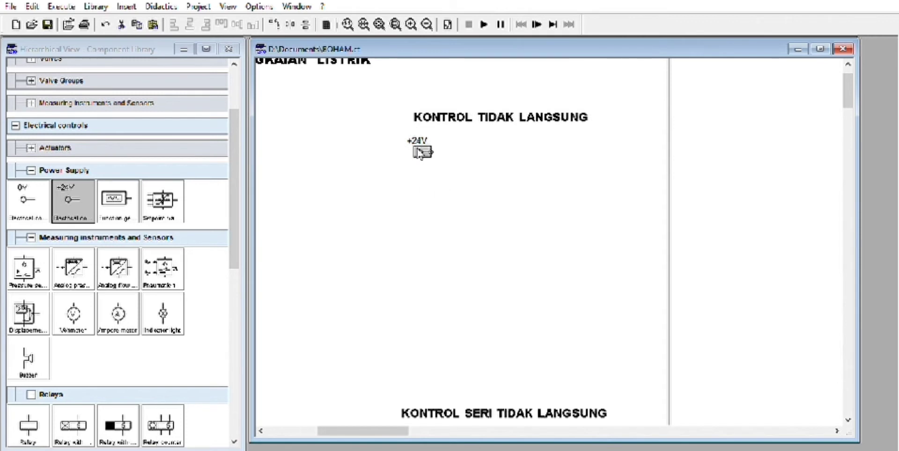
left_click_drag(420, 153, 427, 153)
left_click_drag(45, 195, 429, 330)
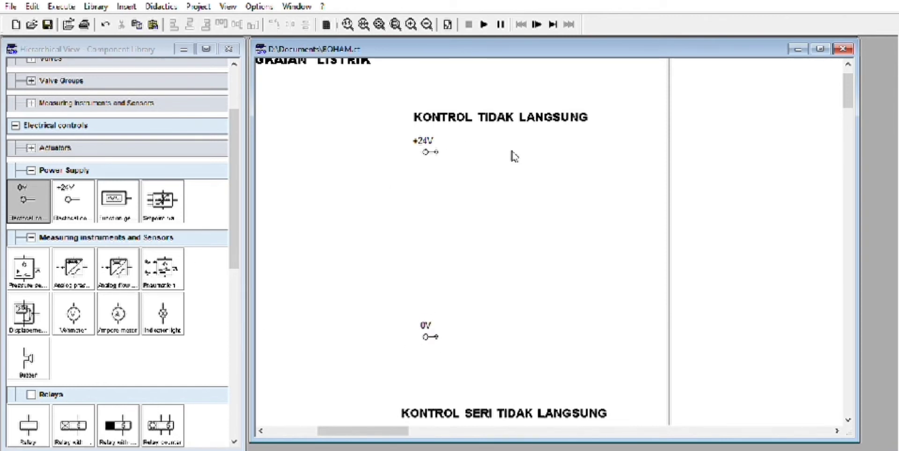
Step: Place a relay coil with a normally open pushbutton above it, beside the KONTROL TIDAK LANGSUNG supply connections
scroll(51, 375, "down", 3)
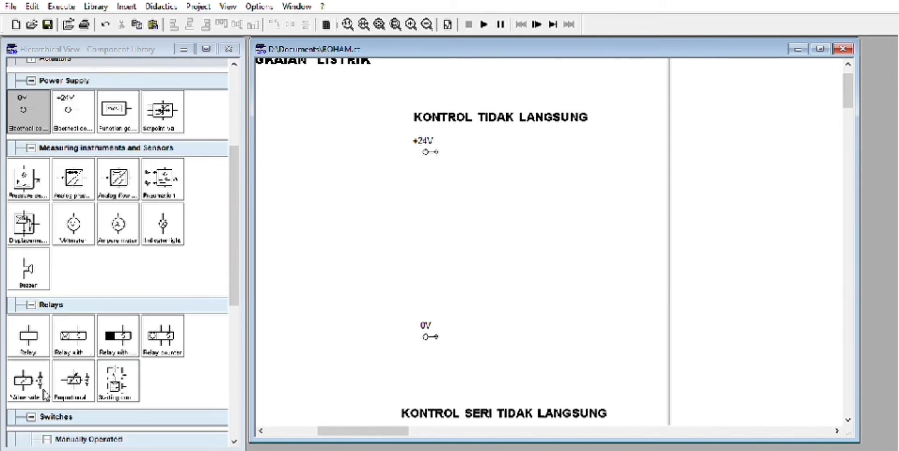
left_click_drag(31, 332, 489, 231)
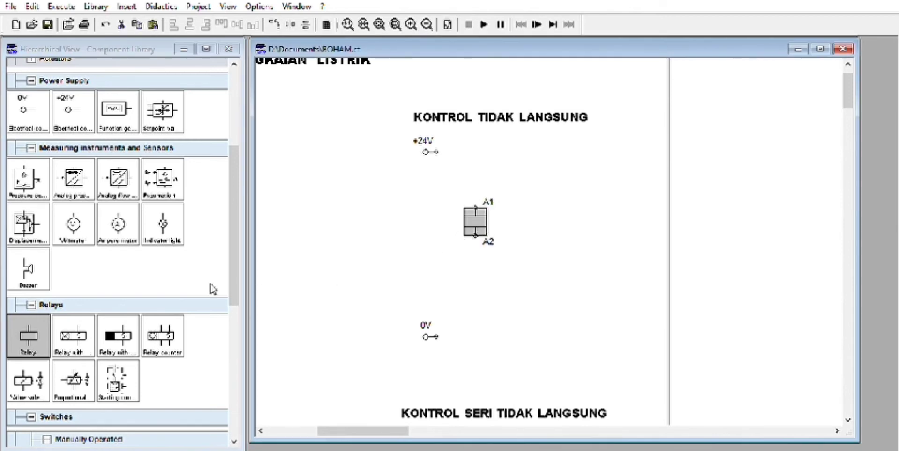
scroll(23, 243, "up", 3)
scroll(52, 260, "up", 3)
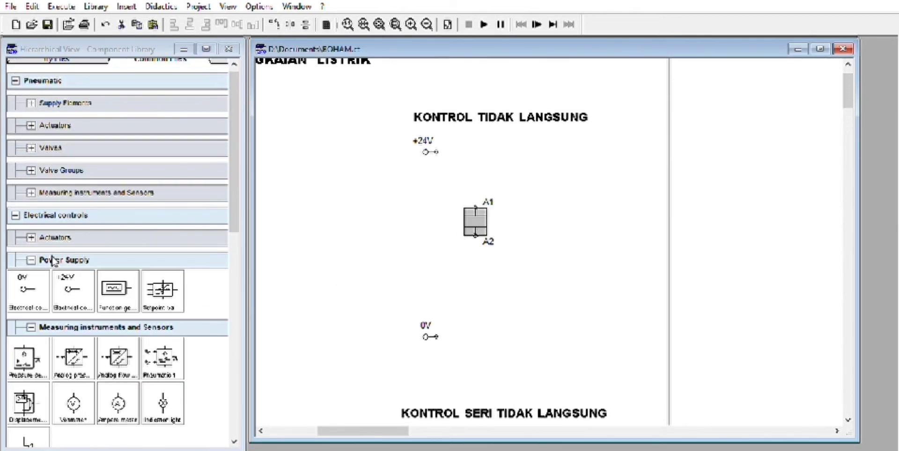
scroll(52, 260, "down", 10)
left_click_drag(28, 323, 483, 269)
left_click_drag(472, 166, 480, 194)
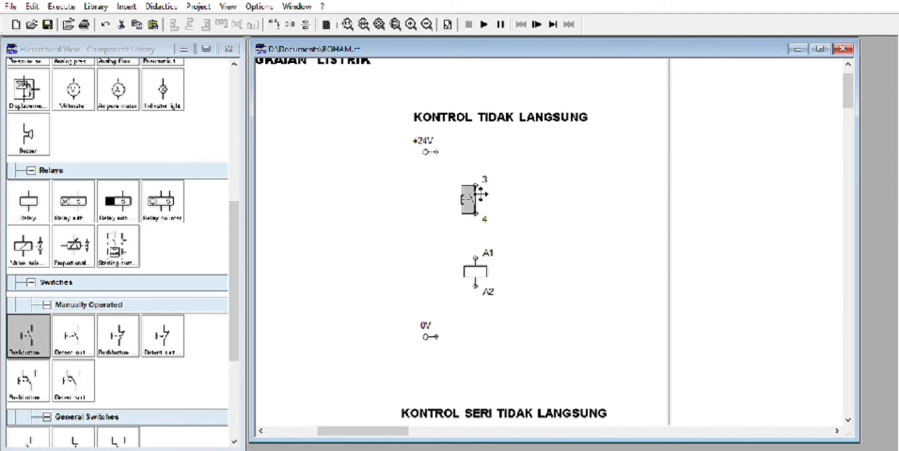
left_click_drag(481, 263, 483, 252)
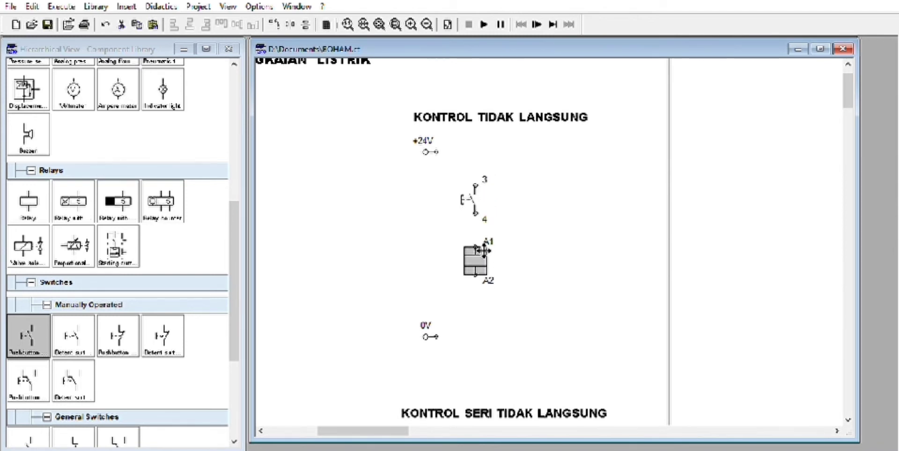
left_click(357, 221)
Step: Place a make switch to the right of the pushbutton, at the same height, in the KONTROL TIDAK LANGSUNG circuit
scroll(154, 357, "down", 3)
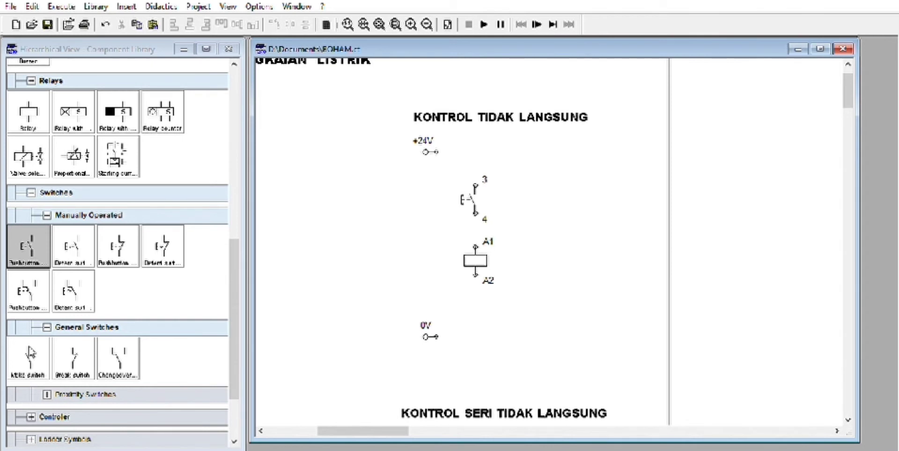
left_click_drag(29, 353, 546, 200)
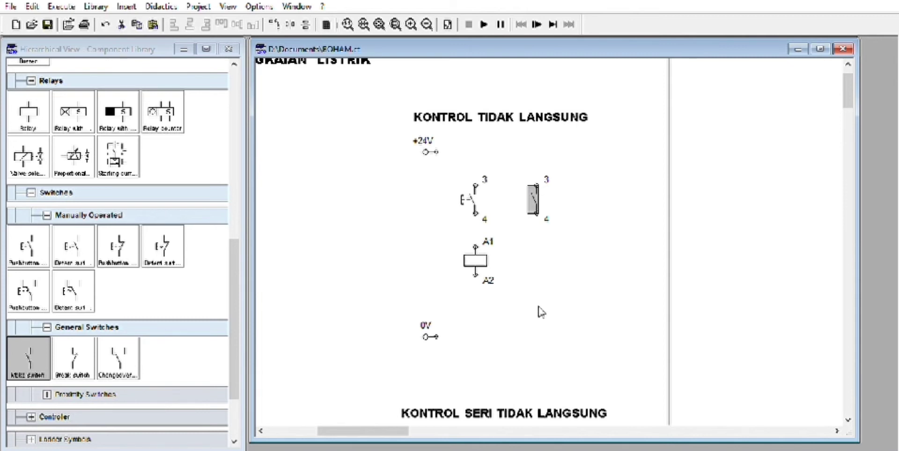
left_click(551, 292)
scroll(162, 357, "up", 3)
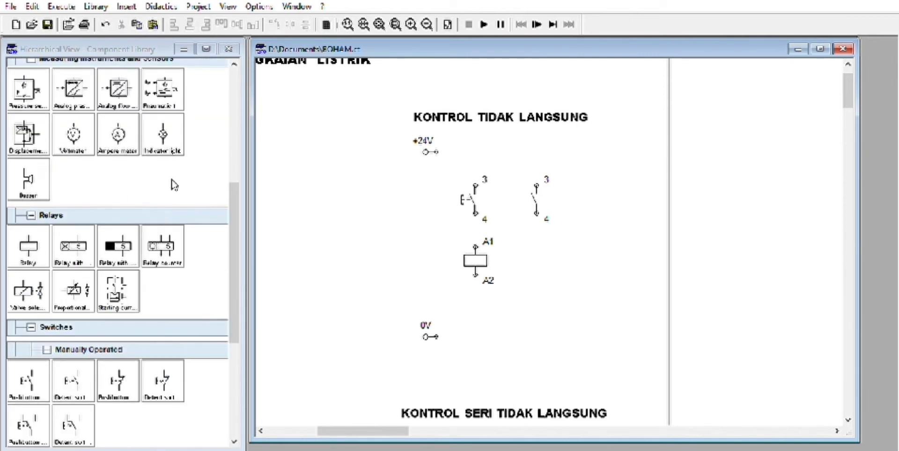
Step: Place an indicator light below the make switch, beside the relay coil, in the KONTROL TIDAK LANGSUNG circuit
left_click_drag(164, 135, 538, 258)
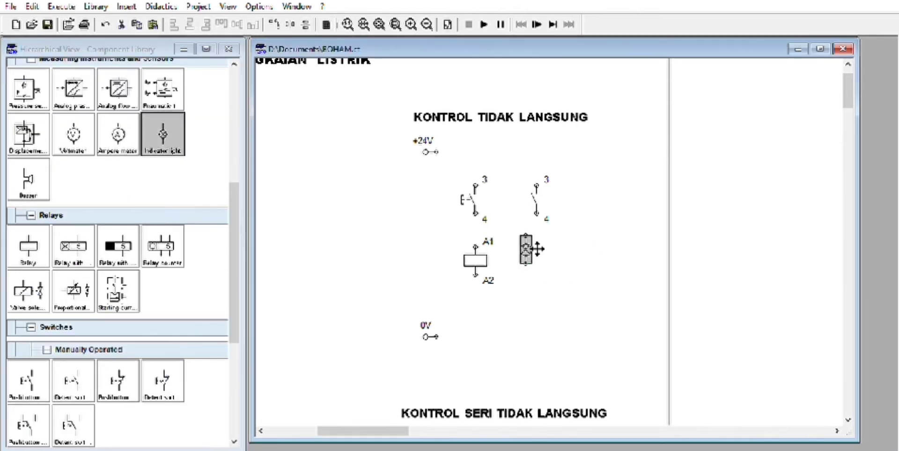
left_click(541, 298)
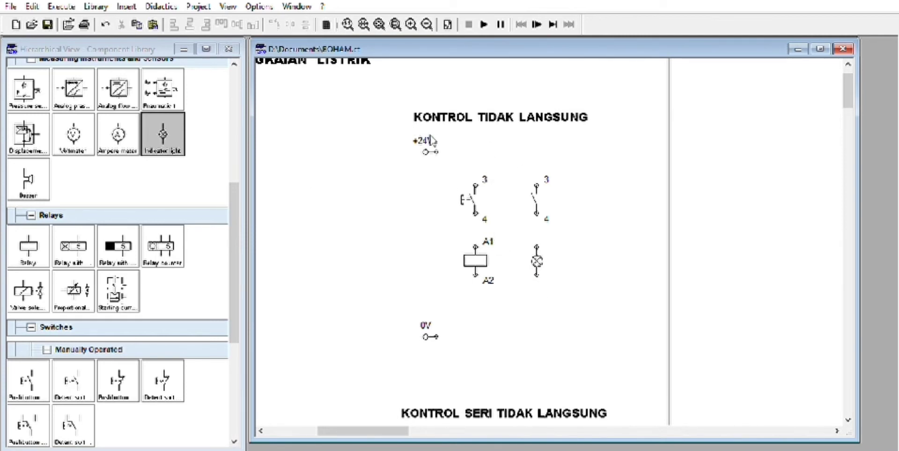
left_click_drag(436, 151, 475, 186)
left_click_drag(542, 185, 486, 156)
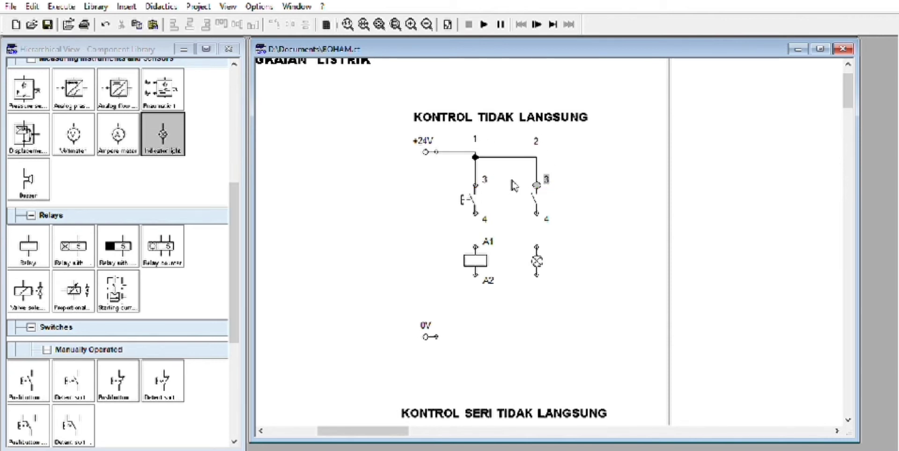
left_click(502, 157)
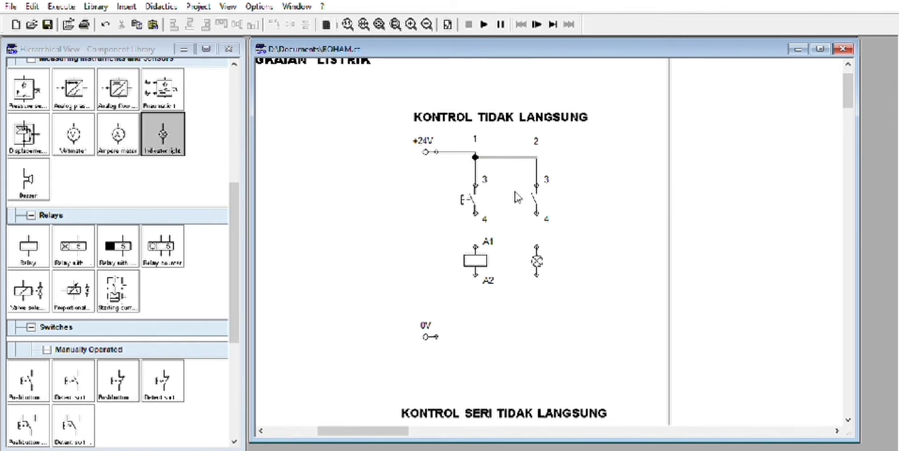
key("Delete")
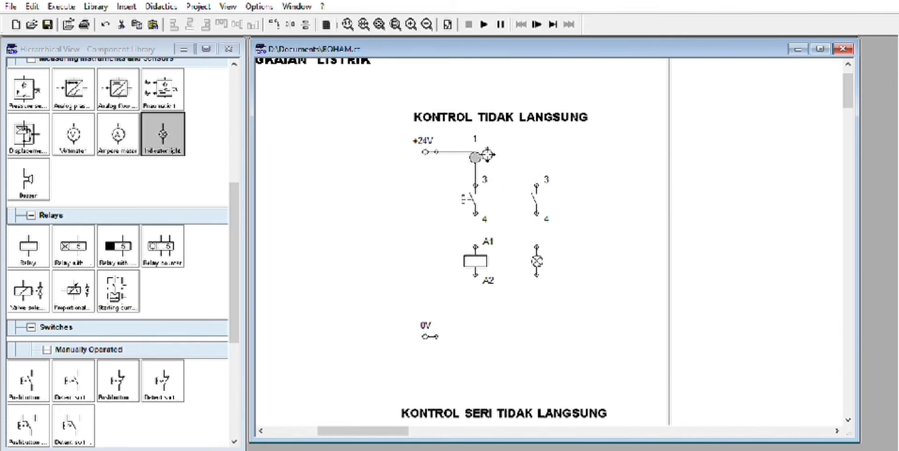
left_click(490, 156)
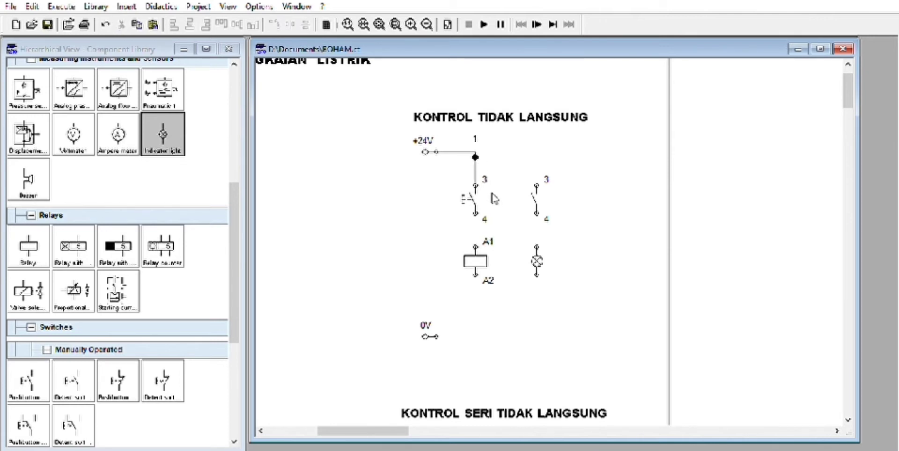
key("Delete")
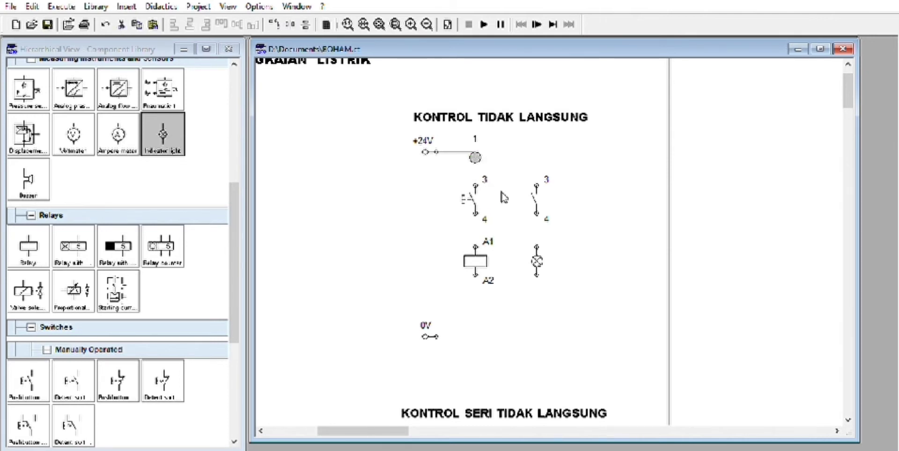
key("Delete")
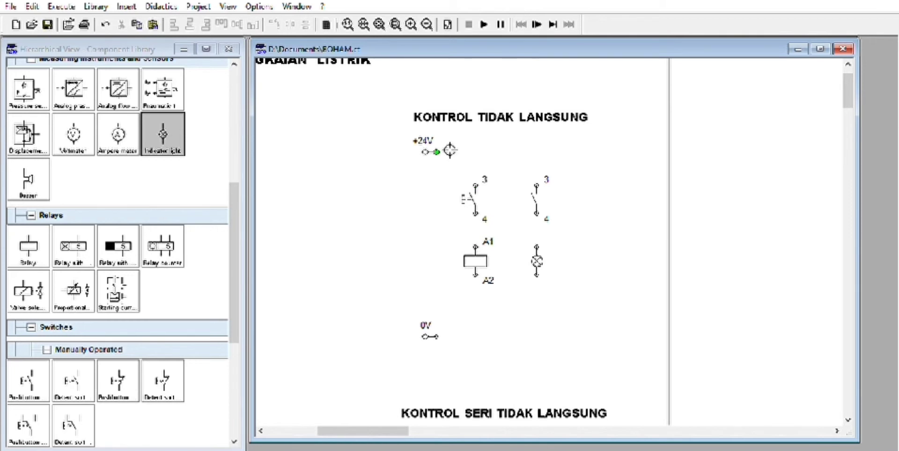
Step: Wire the pushbutton with the relay coil and the make switch with the indicator light as parallel branches between +24V and 0V
left_click_drag(443, 150, 478, 186)
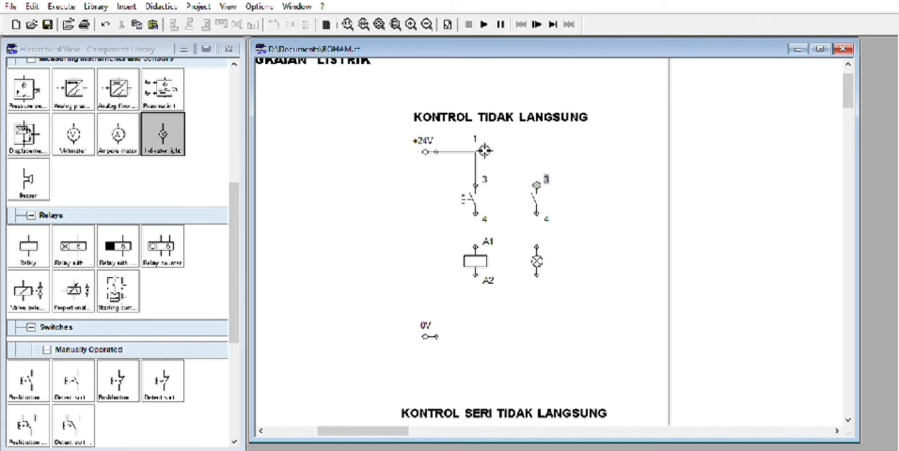
left_click_drag(485, 151, 536, 185)
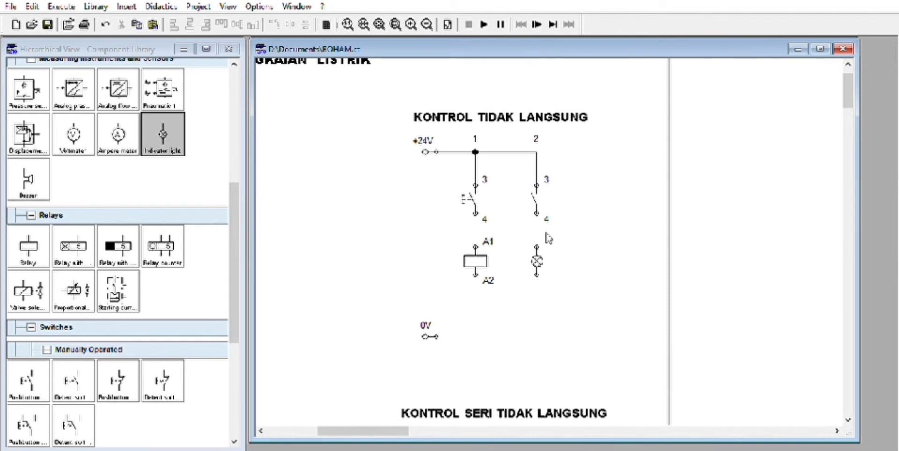
left_click_drag(537, 213, 538, 246)
left_click_drag(475, 214, 435, 336)
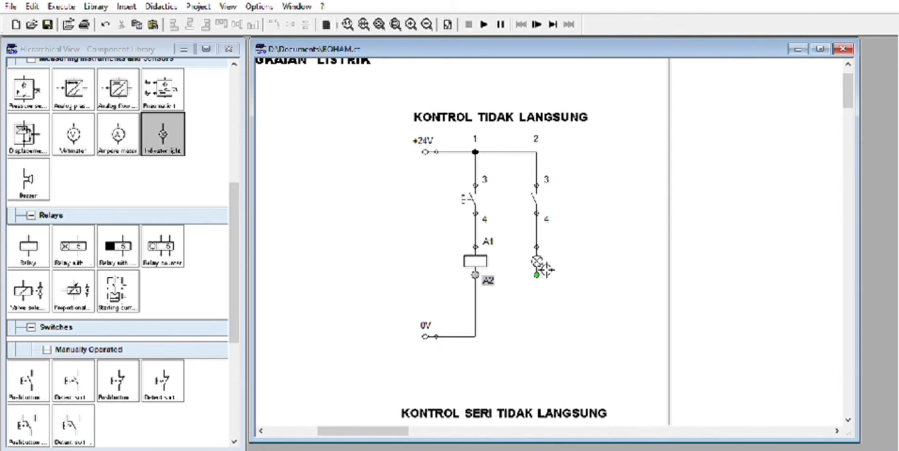
left_click_drag(536, 275, 477, 334)
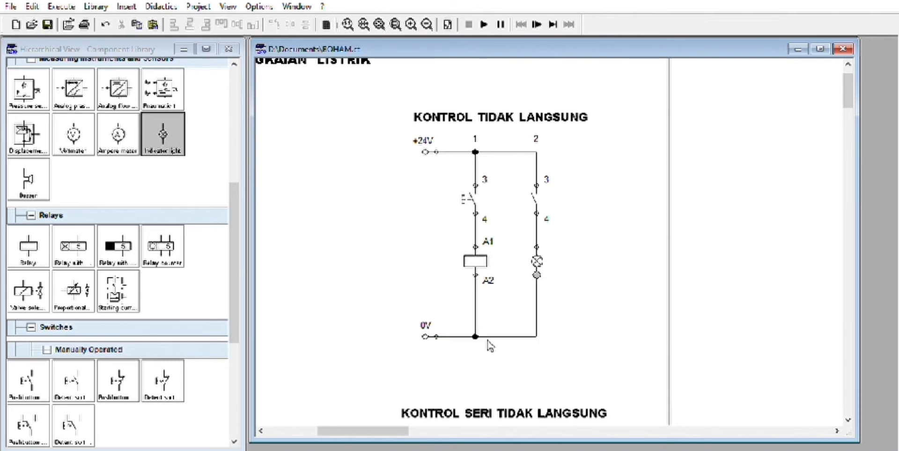
Step: Label the pushbutton S2, and label both the relay coil and the make switch K1
left_click(466, 195)
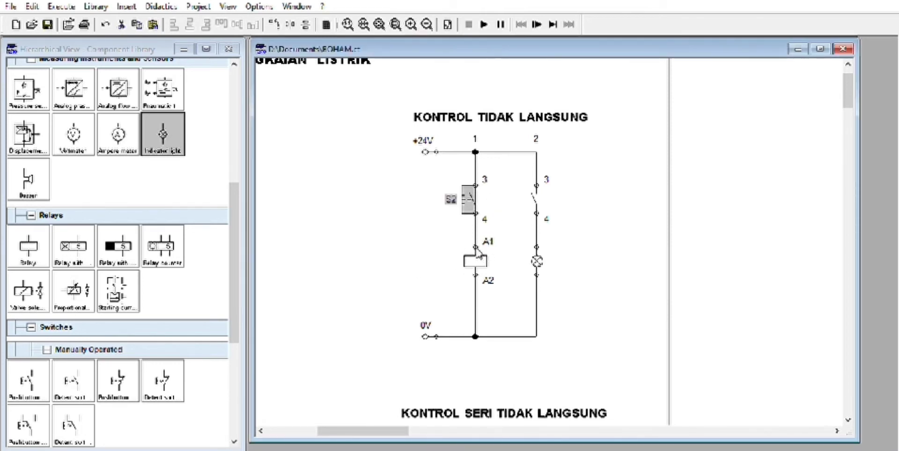
double_click(475, 252)
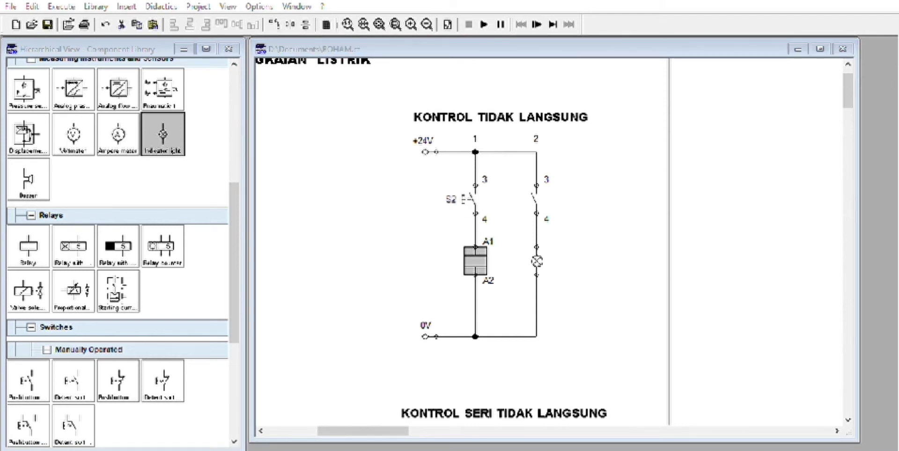
double_click(537, 189)
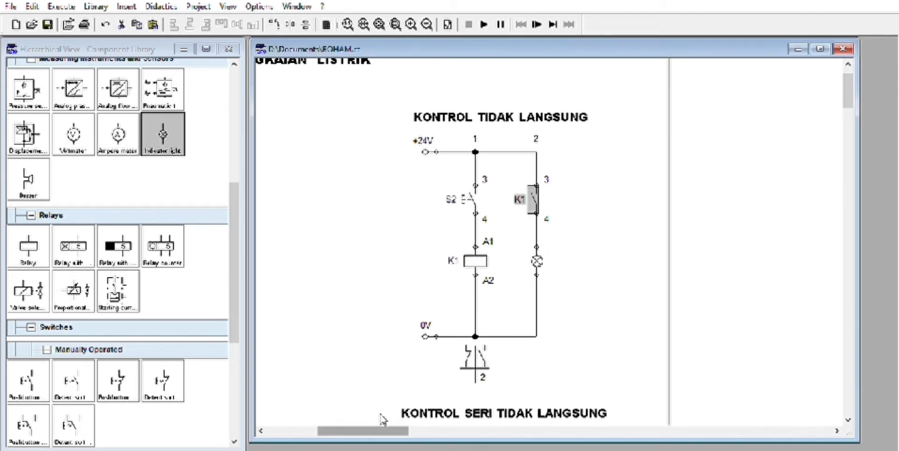
Step: Simulate the KONTROL TIDAK LANGSUNG circuit, operate pushbutton S2 repeatedly to test the relay and indicator light, and stop the simulation
mouse_move(380, 431)
left_mouse_down()
mouse_move(329, 430)
mouse_move(387, 431)
mouse_move(373, 431)
left_mouse_up()
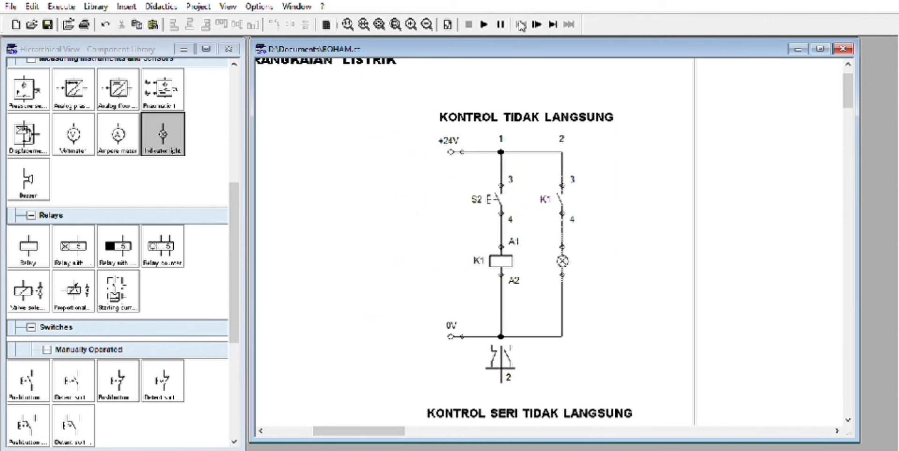
left_click(484, 25)
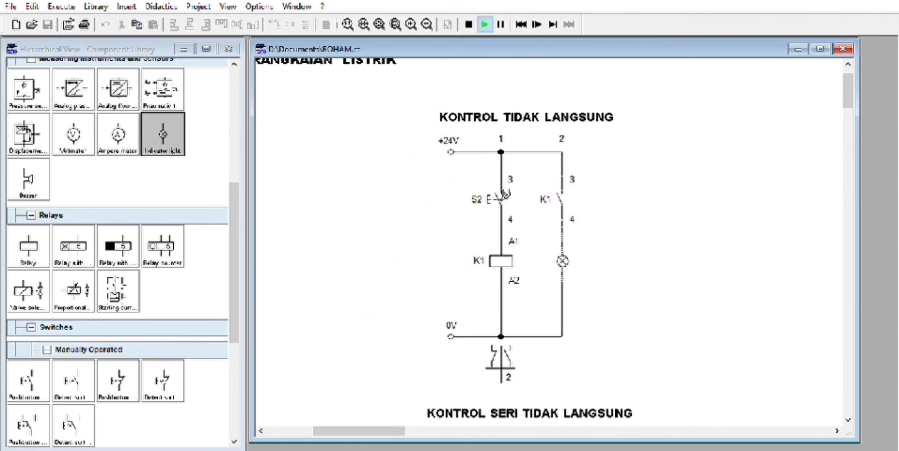
left_click(505, 193)
left_click(505, 193)
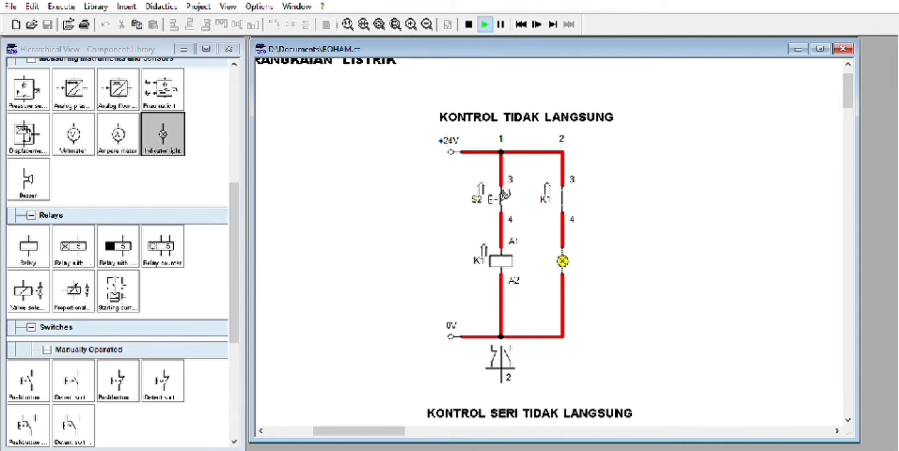
left_click(505, 193)
left_click(506, 196)
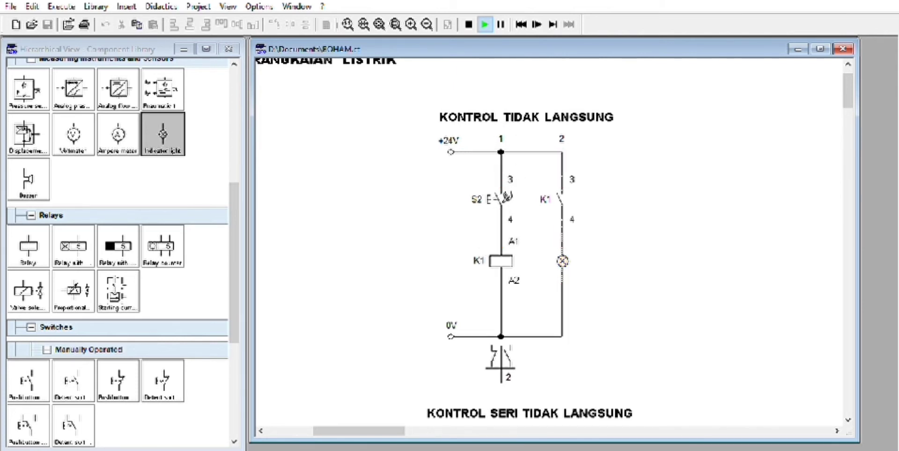
left_click(505, 196)
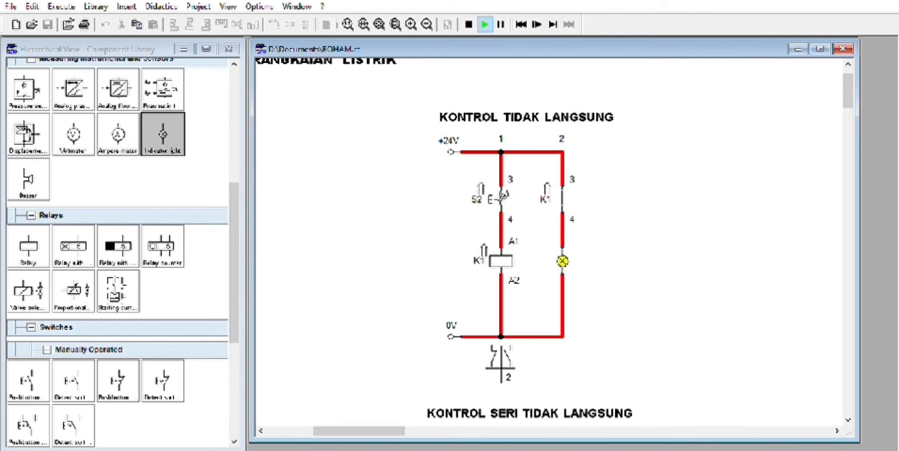
left_click(470, 25)
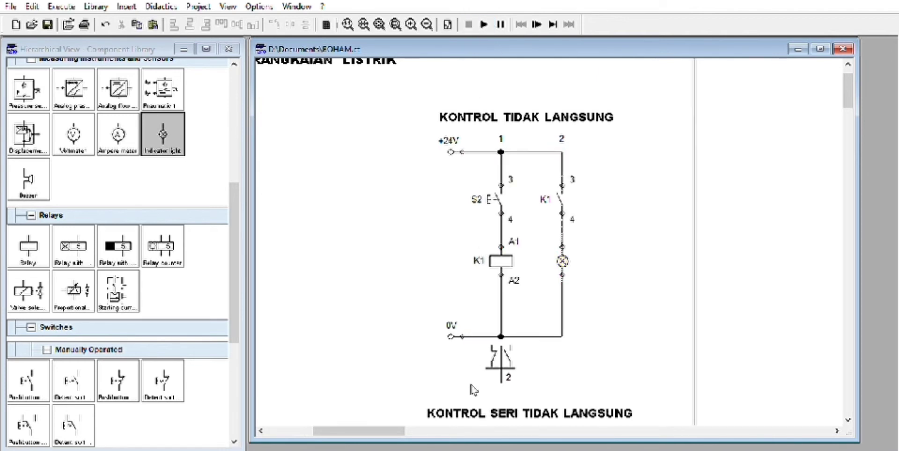
Step: Place a +24V connection beneath the KONTROL SERI LANGSUNG heading and a 0V connection well below it, both near the heading's middle
left_click_drag(369, 436, 285, 433)
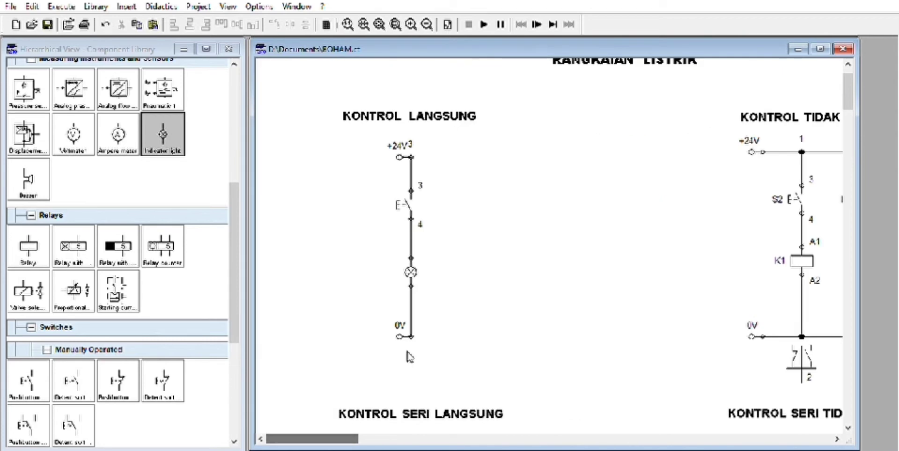
scroll(411, 339, "down", 3)
scroll(411, 325, "down", 3)
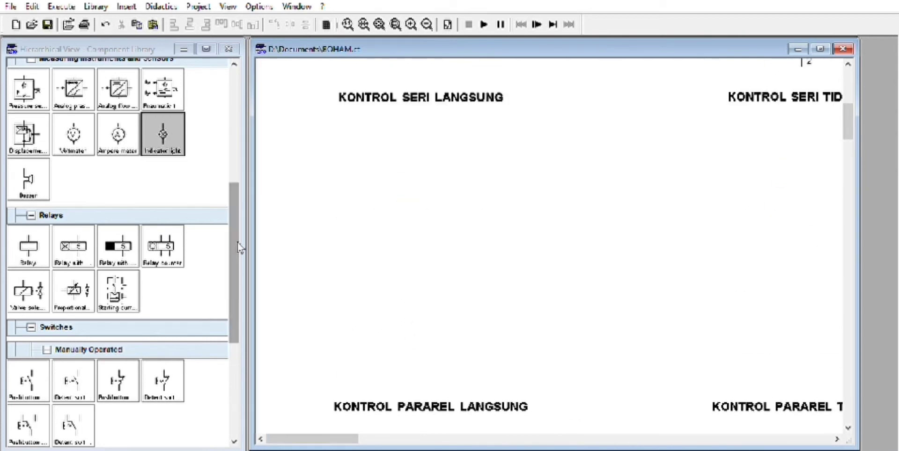
left_click_drag(233, 240, 236, 184)
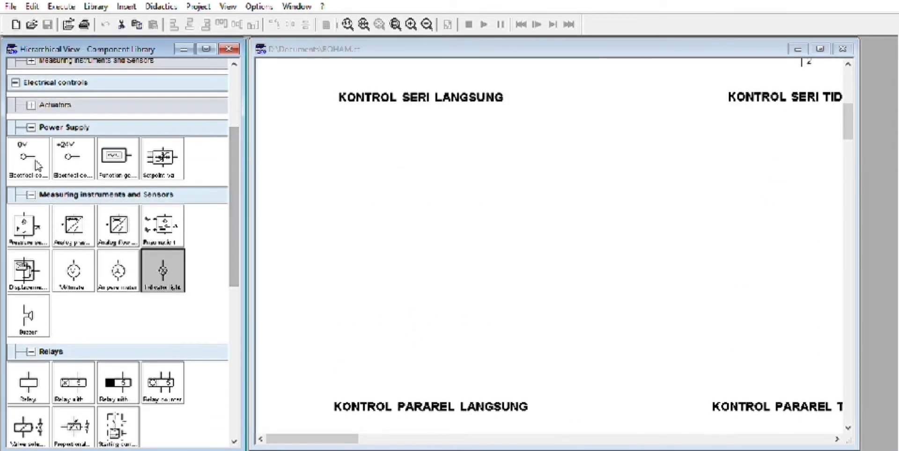
left_click_drag(64, 146, 352, 137)
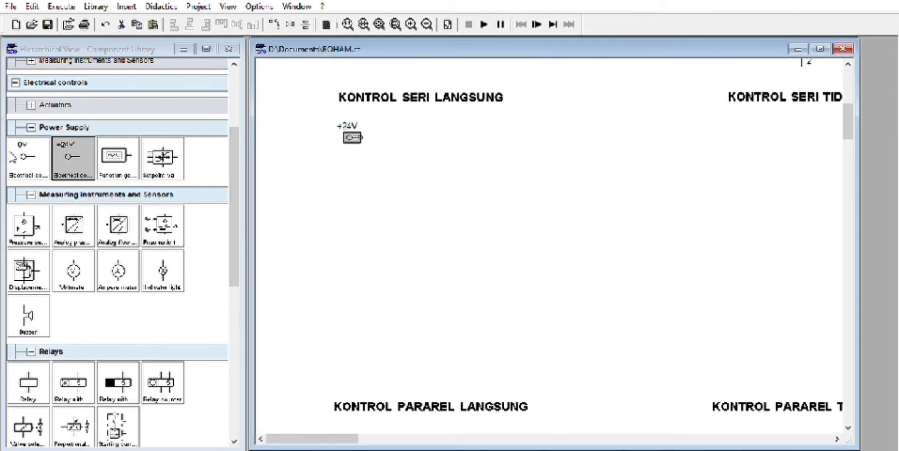
left_click_drag(12, 157, 347, 307)
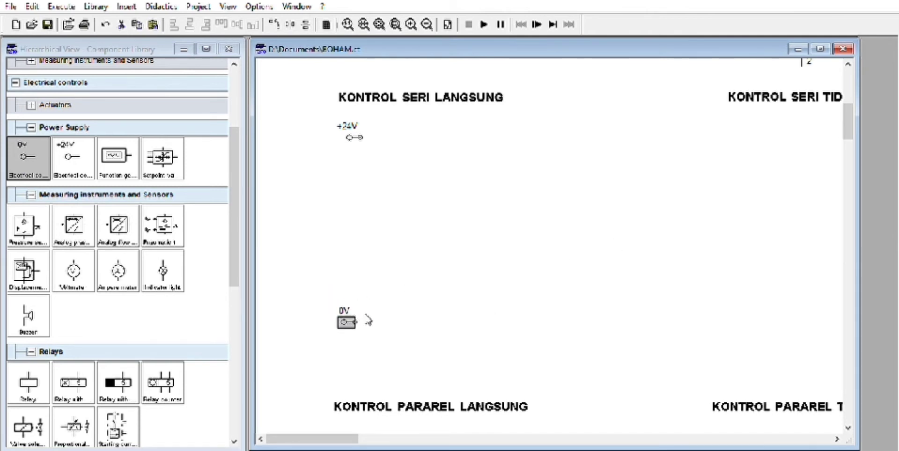
left_click_drag(352, 316, 358, 316)
left_click(377, 275)
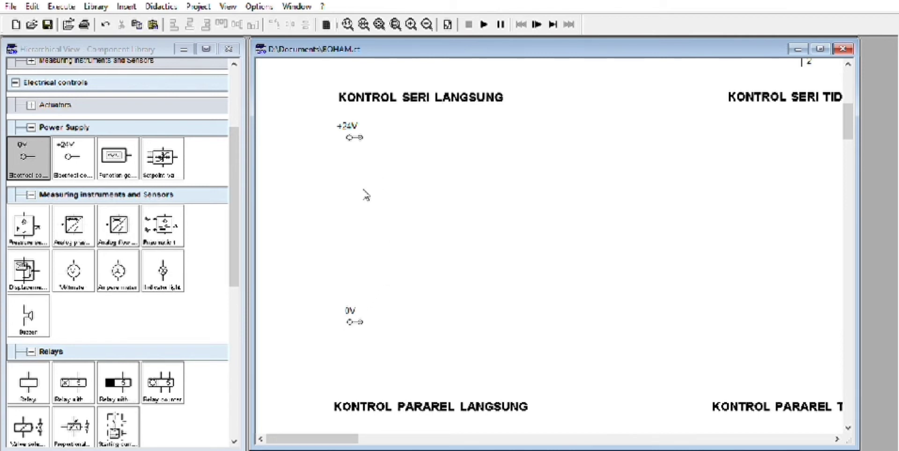
left_click_drag(357, 318, 416, 309)
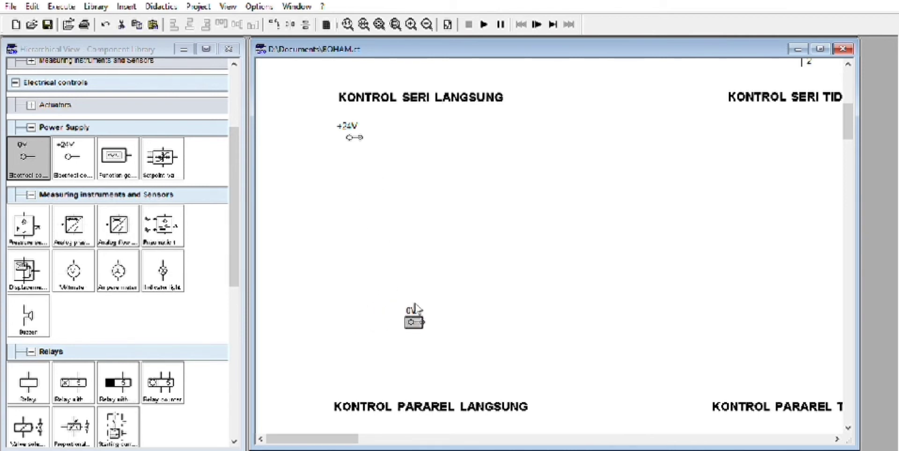
left_click_drag(360, 135, 416, 133)
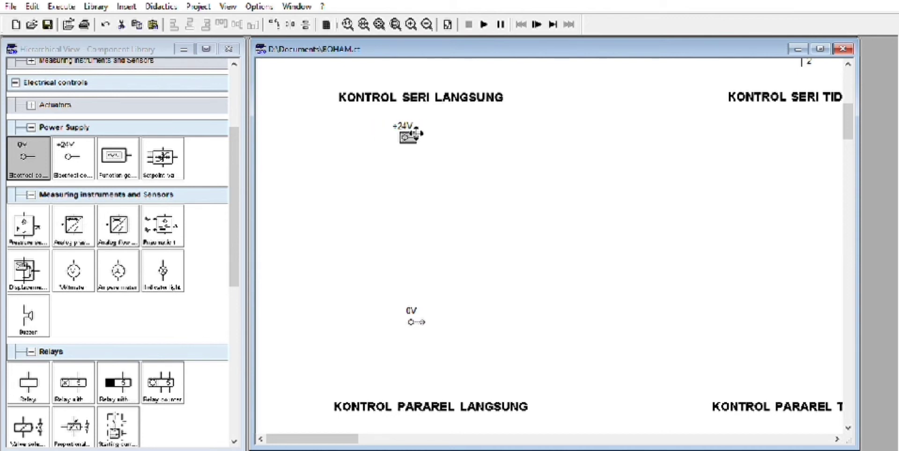
left_click(338, 240)
Step: Place two normally open detent switches one above the other below the +24V connection, and align the 0V connection under +24V
scroll(49, 356, "down", 1)
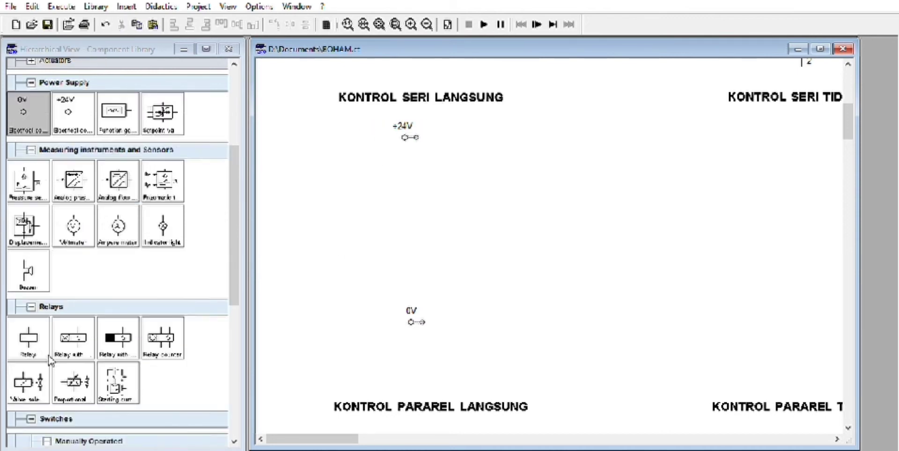
scroll(52, 360, "down", 2)
left_click_drag(73, 381, 411, 186)
left_click_drag(90, 366, 417, 241)
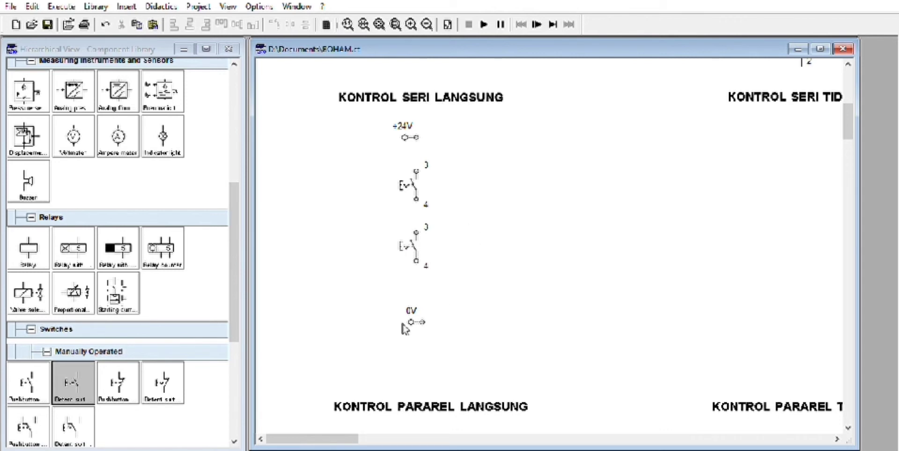
left_click_drag(415, 323, 406, 323)
left_click(476, 296)
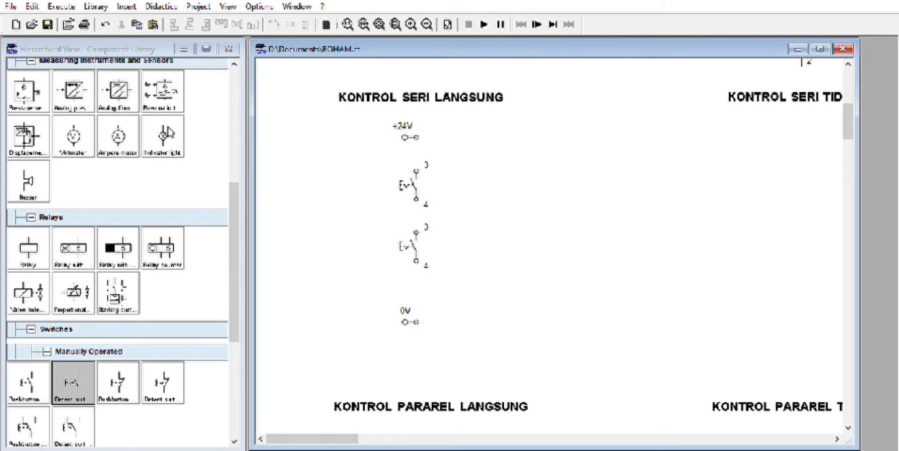
Step: Place an indicator light below the lower detent switch, moving the 0V connection down to make room for it
left_click_drag(170, 133, 406, 281)
left_click_drag(414, 322, 423, 344)
left_click_drag(415, 269, 426, 285)
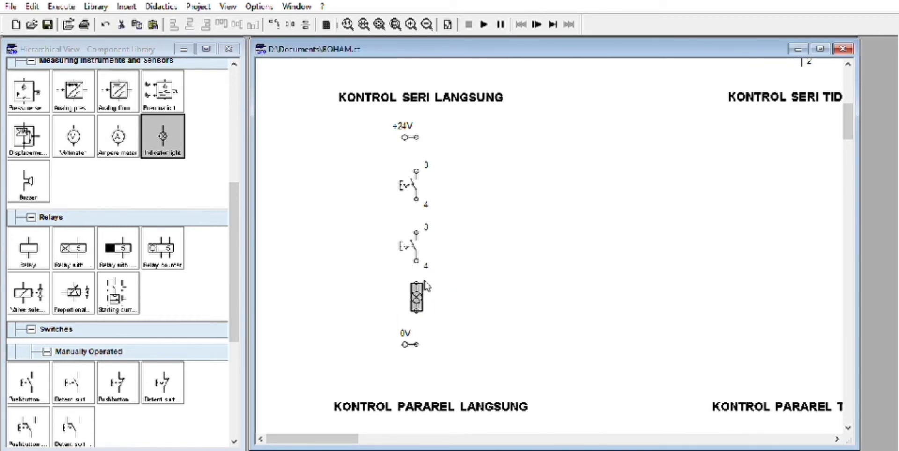
left_click(513, 287)
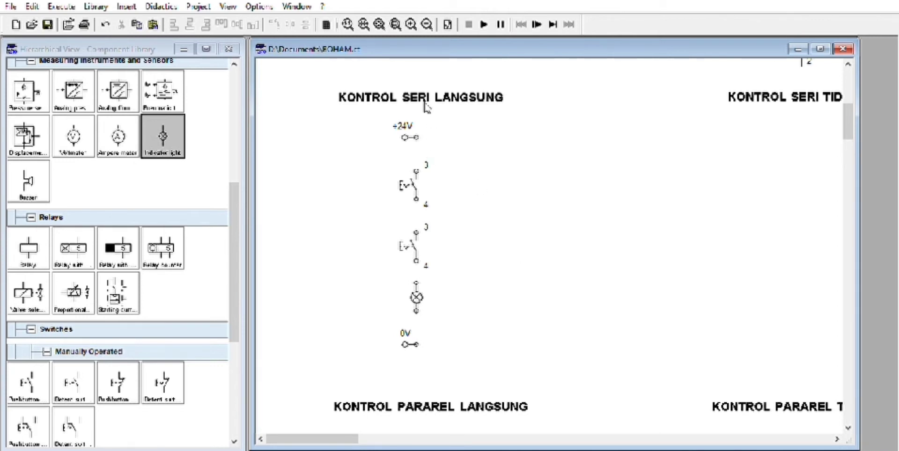
Step: Wire the KONTROL SERI LANGSUNG circuit in series from +24V through both detent switches and the indicator light to 0V
left_click_drag(415, 137, 423, 172)
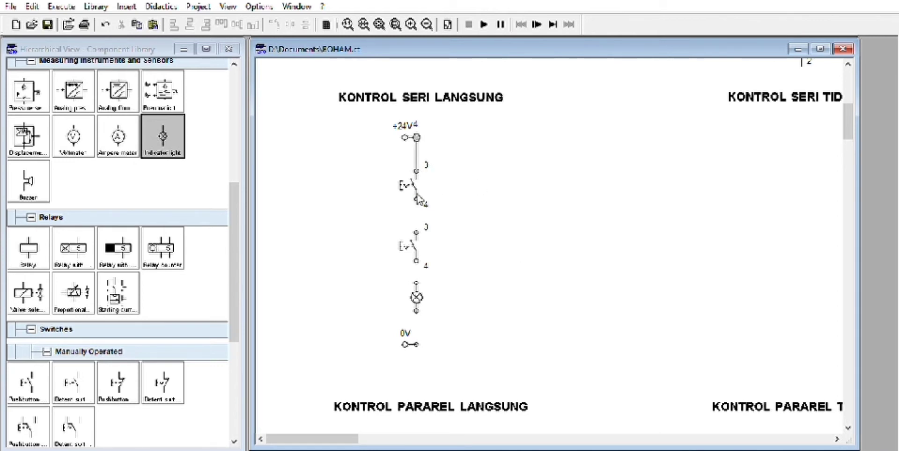
left_click_drag(416, 199, 416, 233)
left_click_drag(416, 261, 415, 283)
left_click_drag(416, 310, 416, 345)
Step: Label the upper detent switch S3 and the lower detent switch S4 in the KONTROL SERI LANGSUNG circuit
scroll(609, 213, "up", 3)
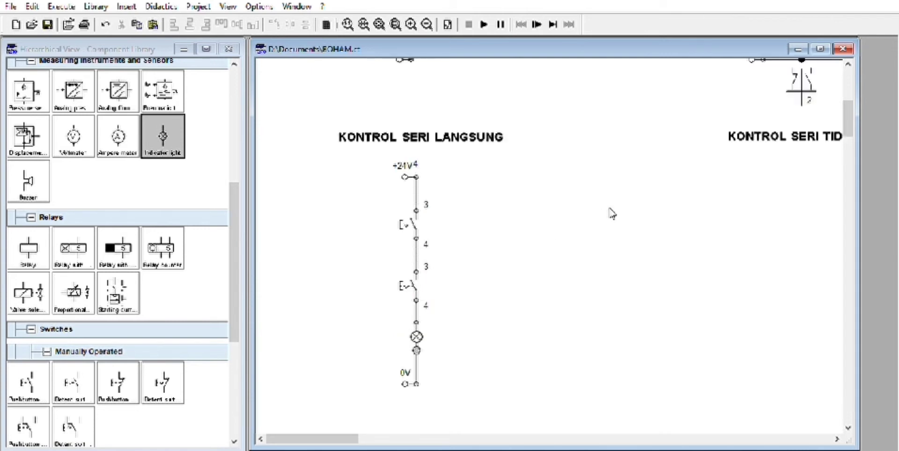
scroll(619, 211, "up", 3)
scroll(629, 220, "down", 6)
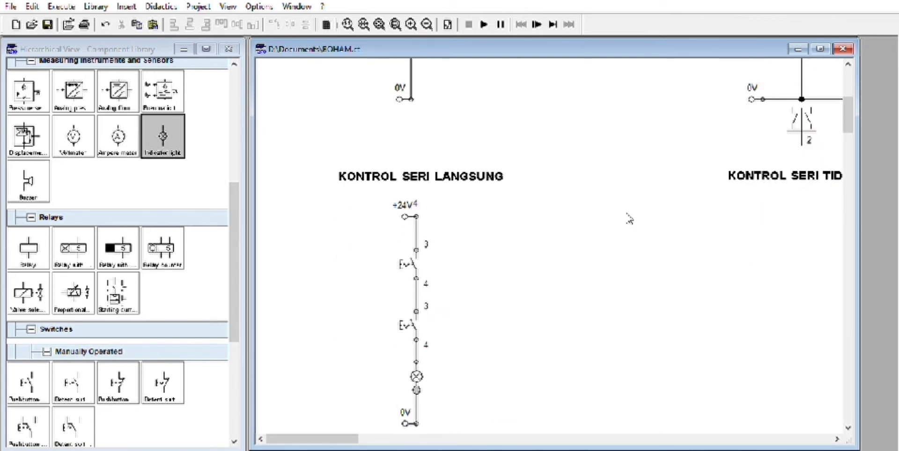
left_click(405, 177)
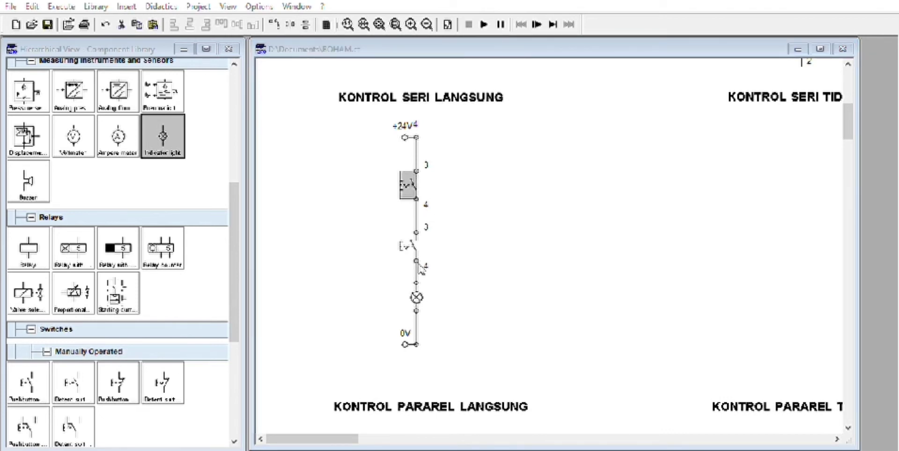
left_click(420, 265)
double_click(402, 241)
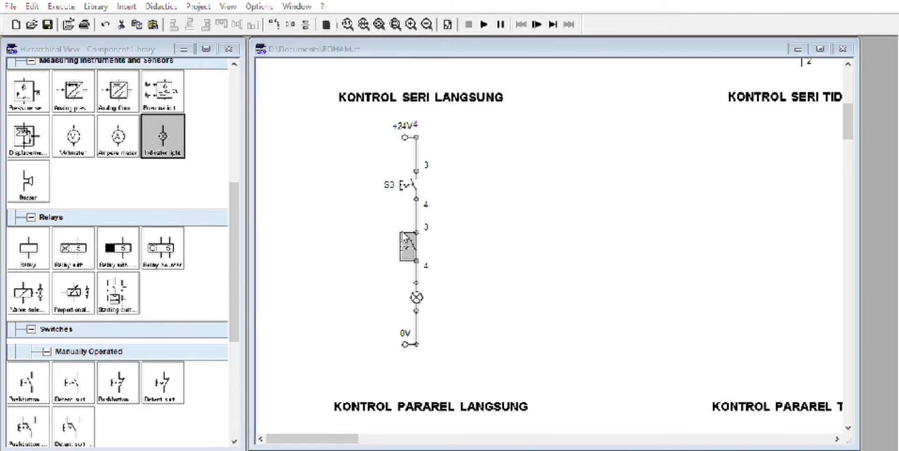
key("Return")
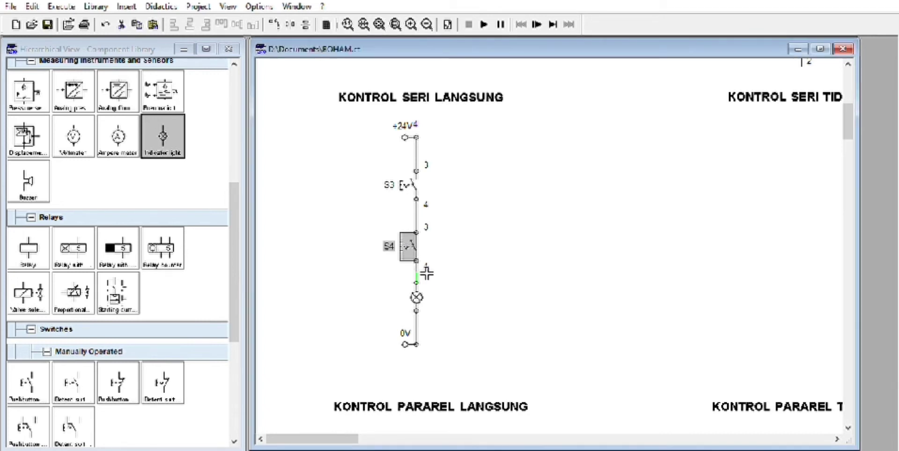
left_click(467, 271)
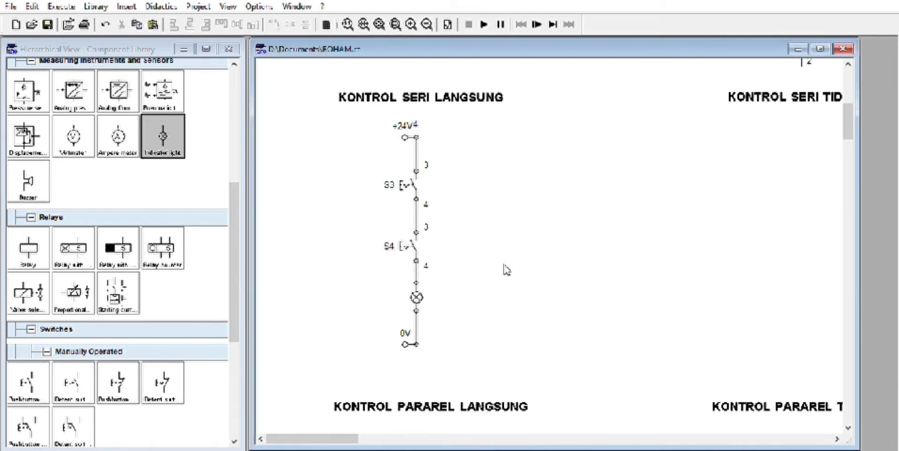
Step: Simulate the KONTROL SERI LANGSUNG circuit, switch S3 and S4 on and off to test the indicator light, and stop the simulation
left_click(484, 25)
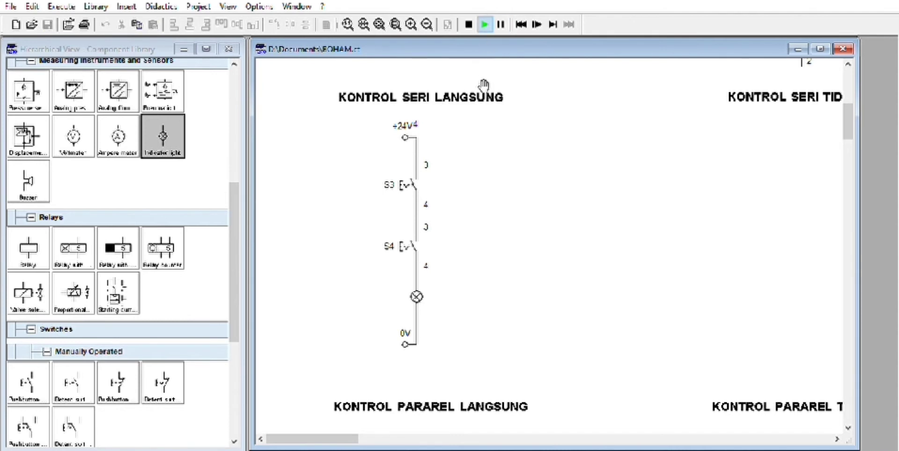
left_click(407, 186)
left_click(408, 244)
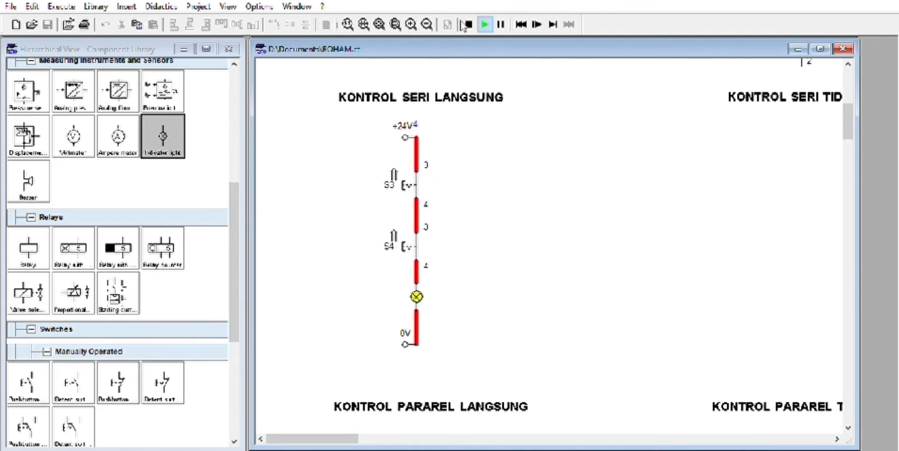
left_click(415, 183)
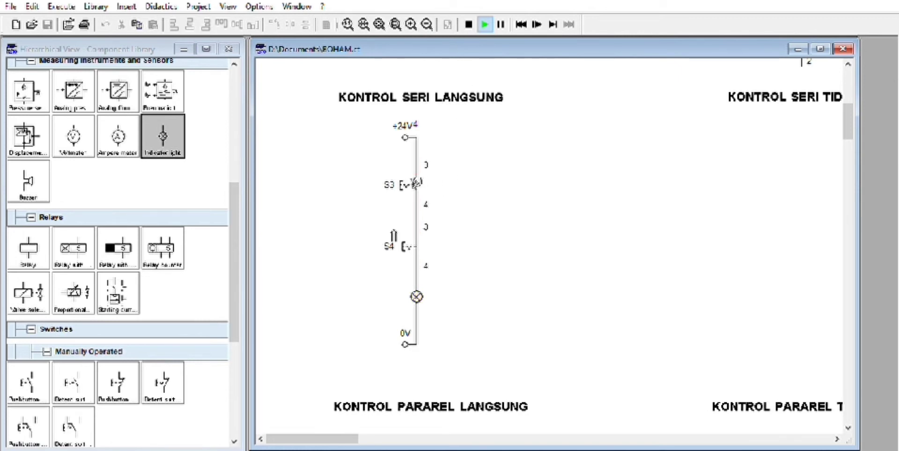
left_click(417, 180)
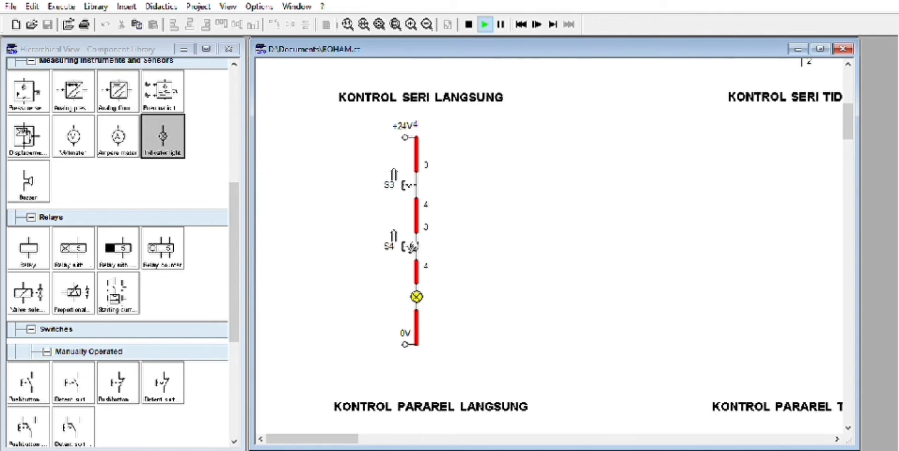
left_click(412, 247)
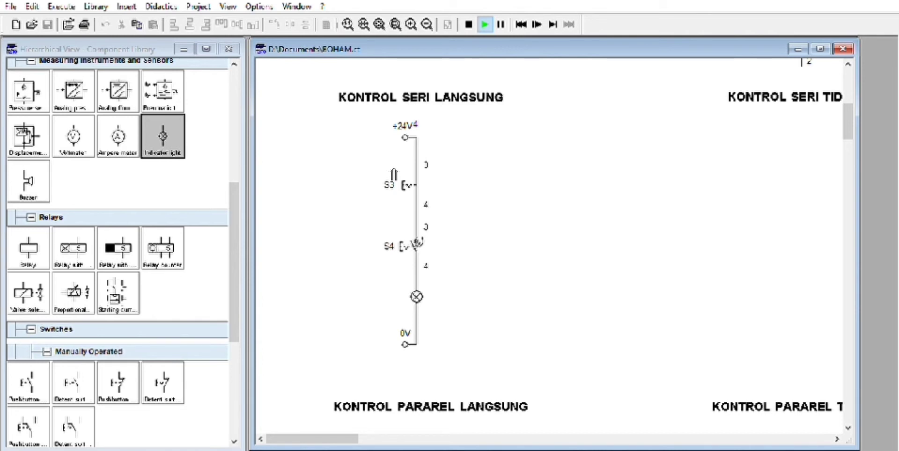
left_click(417, 242)
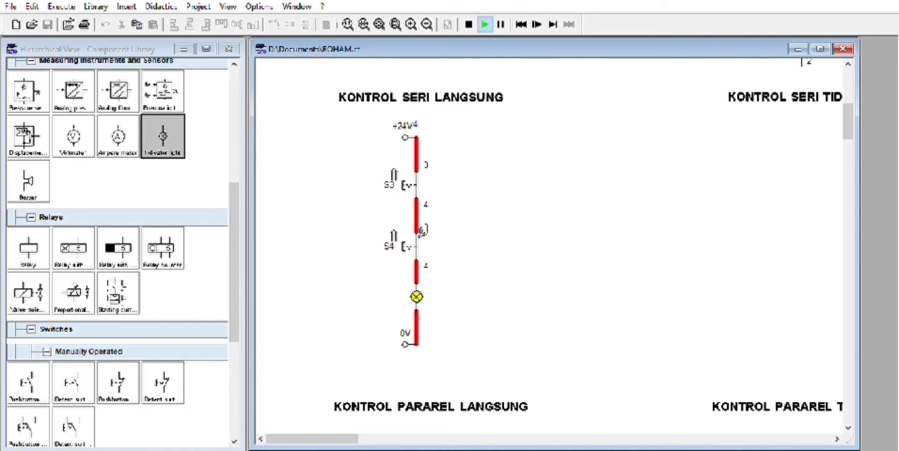
left_click(468, 24)
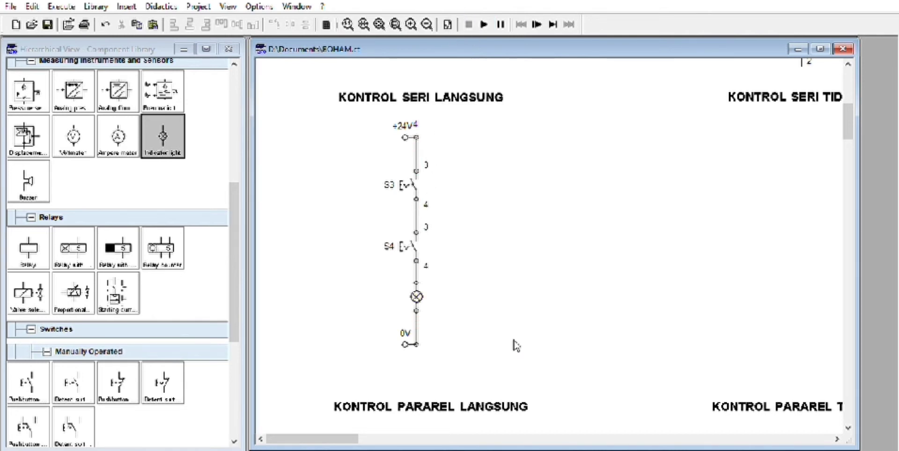
Step: Place a +24V connection beneath the KONTROL SERI TIDAK LANGSUNG heading and a 0V connection well below it, near the heading's left end
left_click_drag(326, 443, 376, 423)
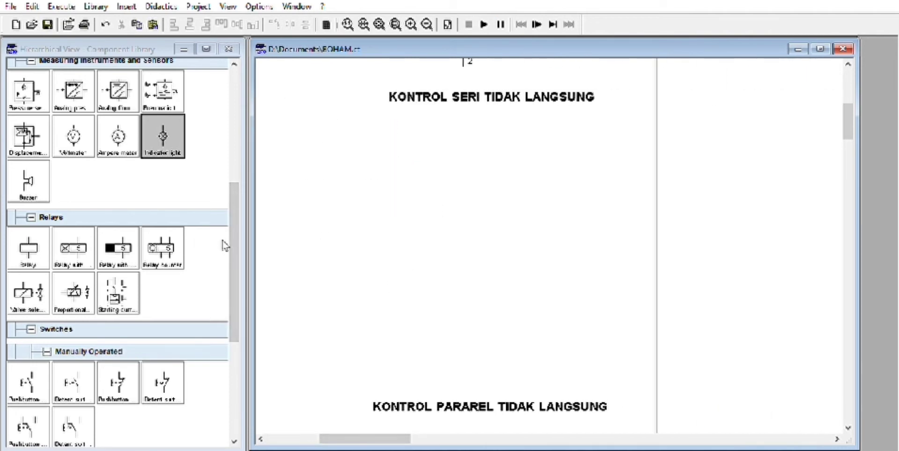
left_click(234, 253)
left_click_drag(234, 253, 235, 176)
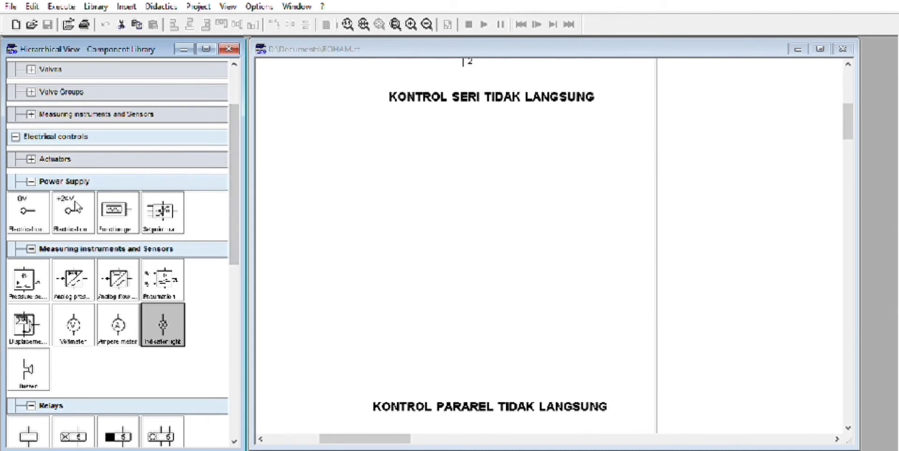
left_click_drag(72, 211, 414, 136)
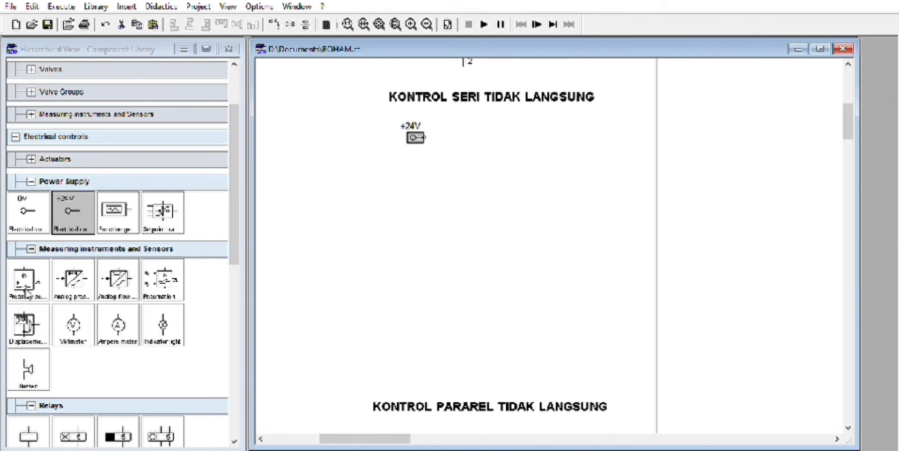
left_click_drag(29, 205, 414, 336)
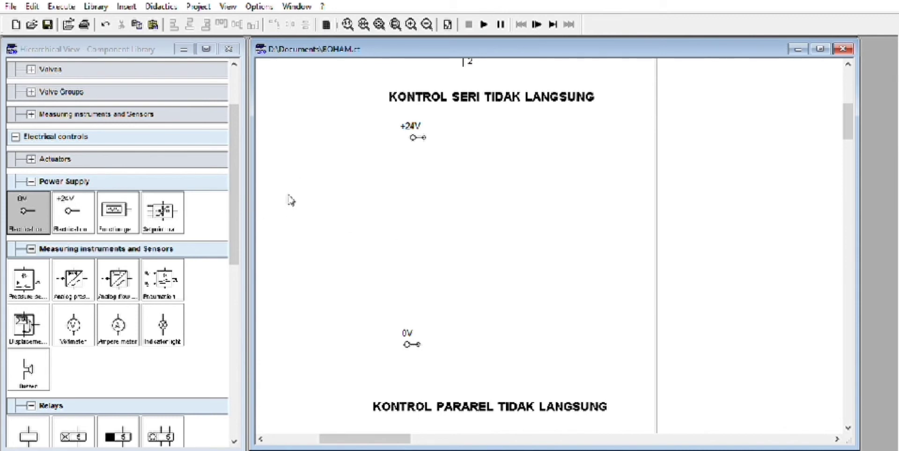
Step: Place two normally open detent switches one above the other, right of and below +24V, with a relay coil aligned beneath them
scroll(150, 361, "down", 5)
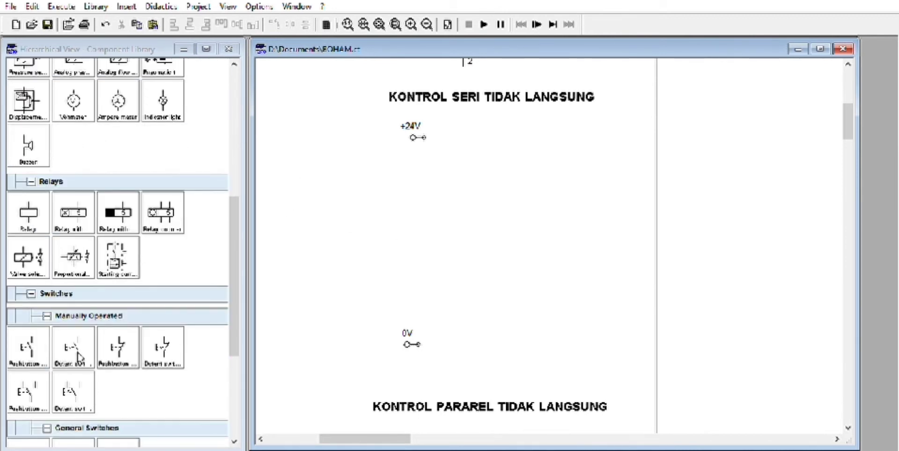
left_click_drag(79, 356, 477, 187)
left_click(81, 351)
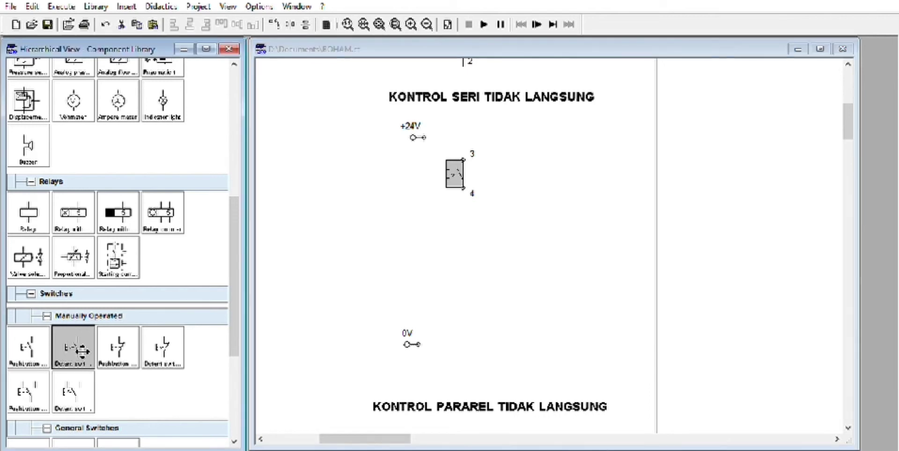
left_click_drag(80, 351, 470, 218)
left_click(478, 298)
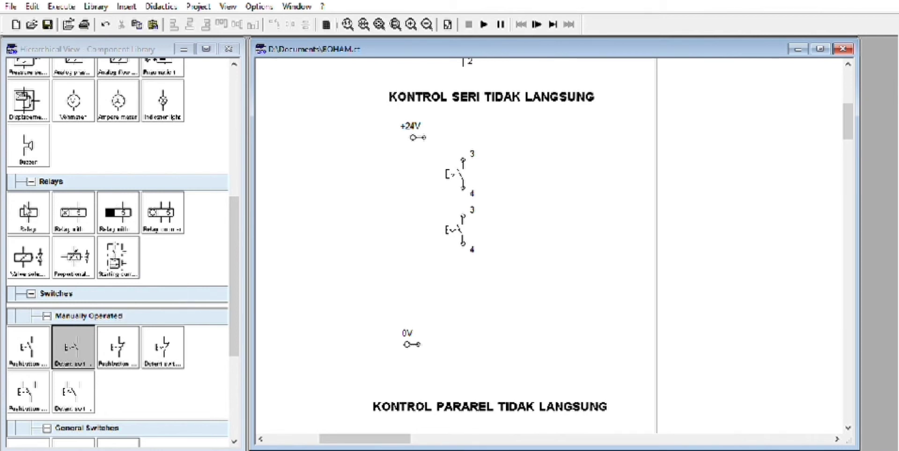
left_click_drag(29, 212, 472, 283)
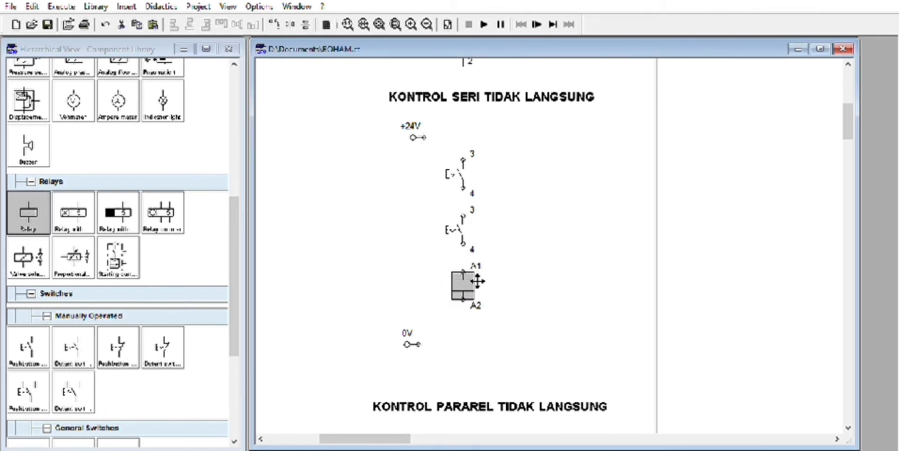
left_click(368, 251)
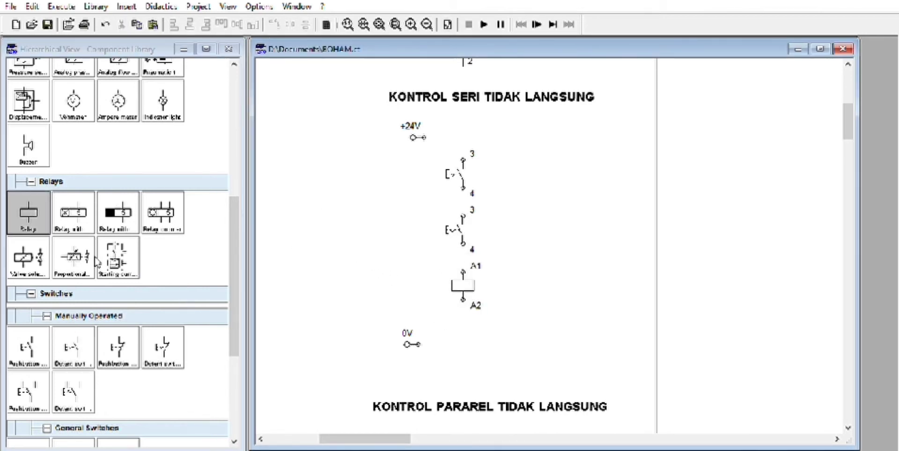
Step: Place a make switch to the right of the upper detent switch and an indicator light directly below it, level with the relay coil
scroll(76, 339, "down", 3)
left_click_drag(32, 371, 542, 176)
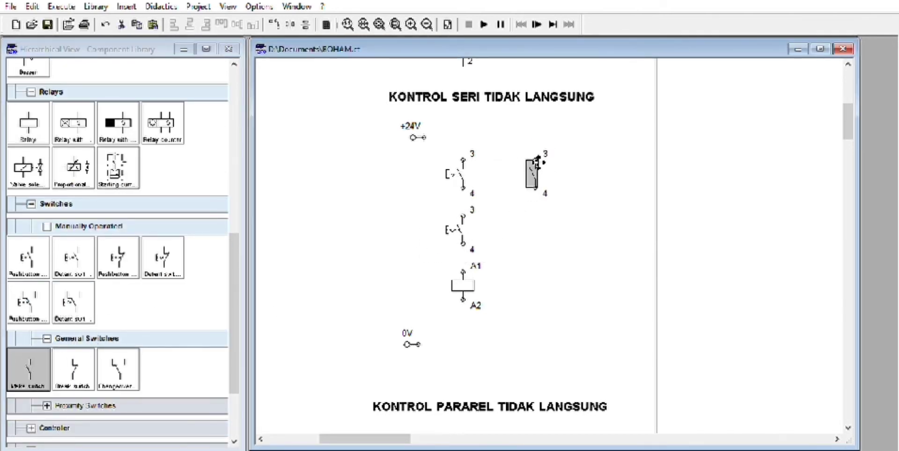
left_click(566, 228)
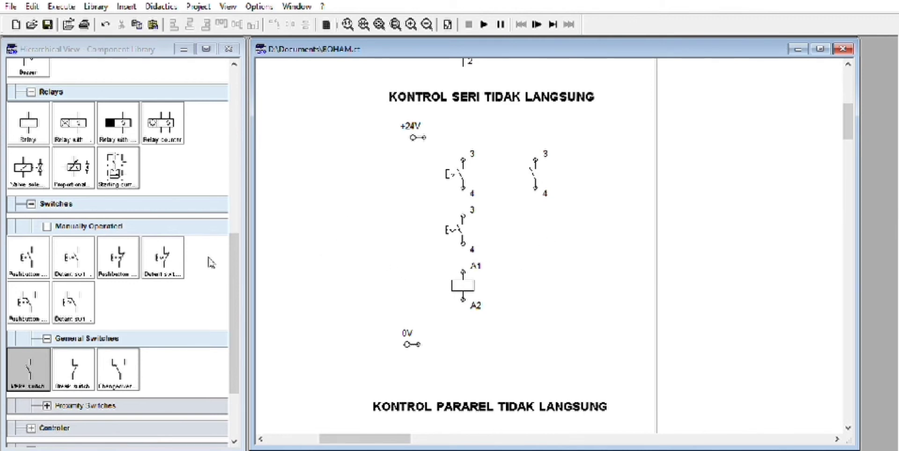
scroll(157, 244, "up", 3)
left_click_drag(171, 96, 550, 281)
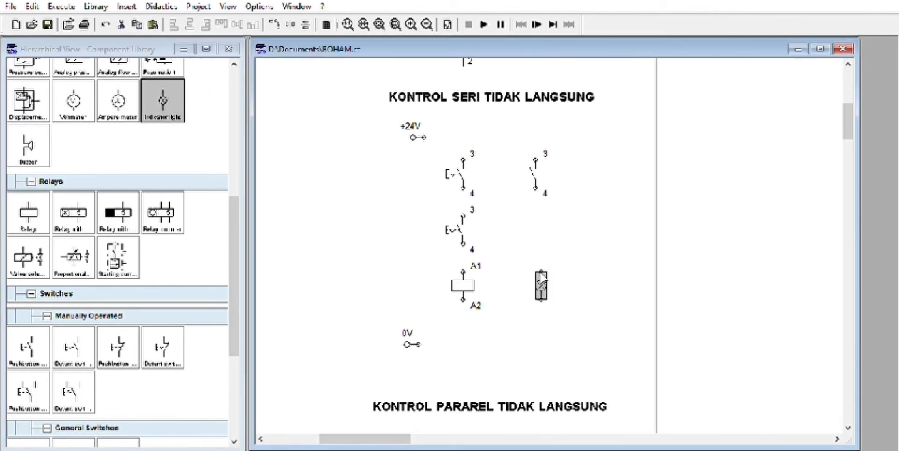
left_click(578, 263)
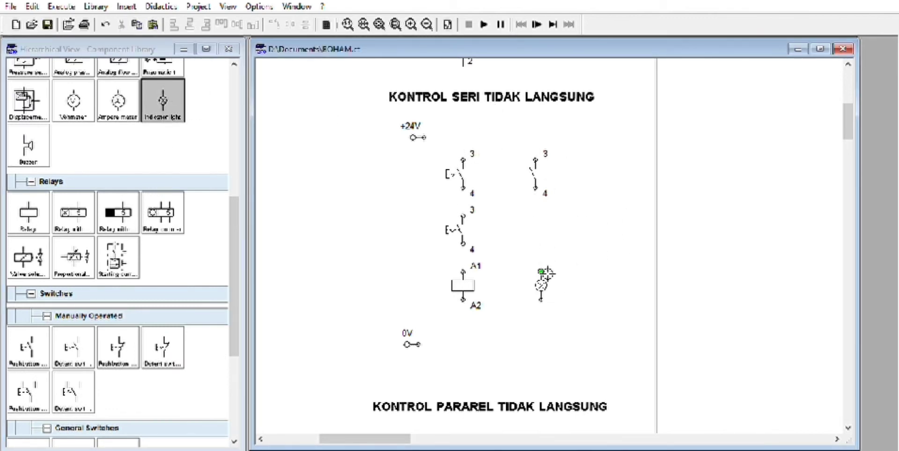
left_click(543, 283)
left_click_drag(542, 283, 536, 283)
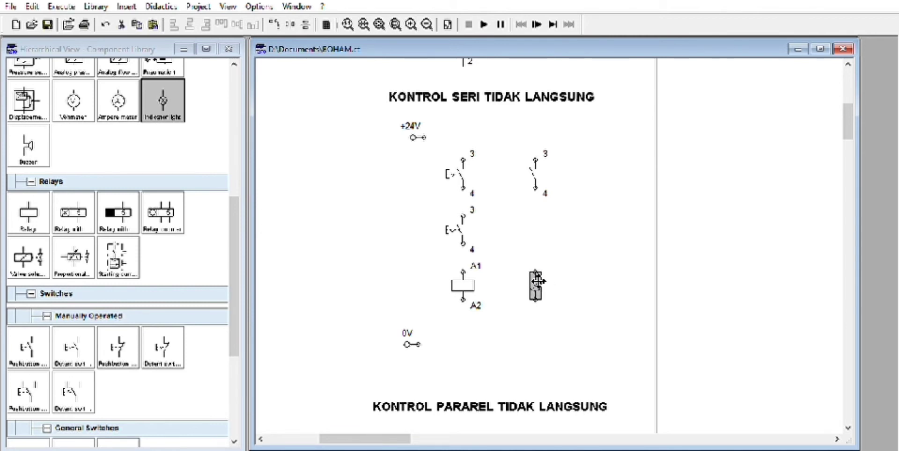
left_click(600, 262)
Step: Wire the detent switches and relay coil in series between +24V and 0V, with the make switch and indicator light as a parallel branch
left_click_drag(469, 157, 424, 137)
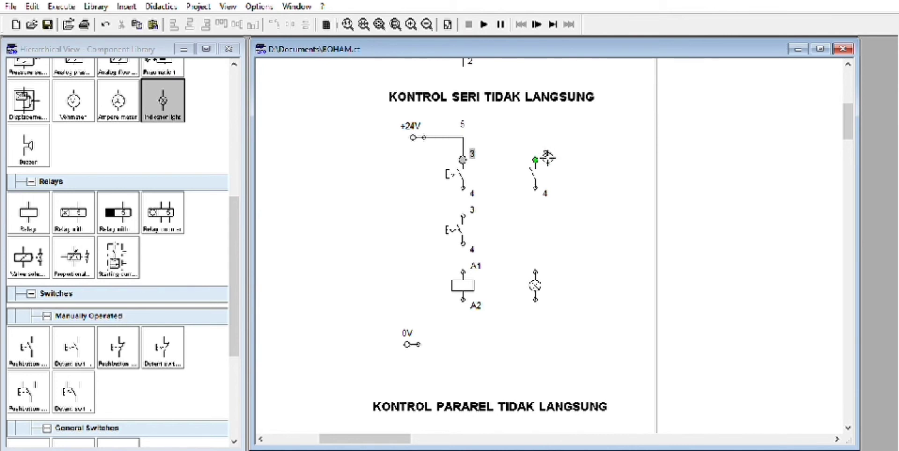
mouse_move(535, 160)
left_mouse_down()
mouse_move(538, 140)
mouse_move(473, 136)
left_mouse_up()
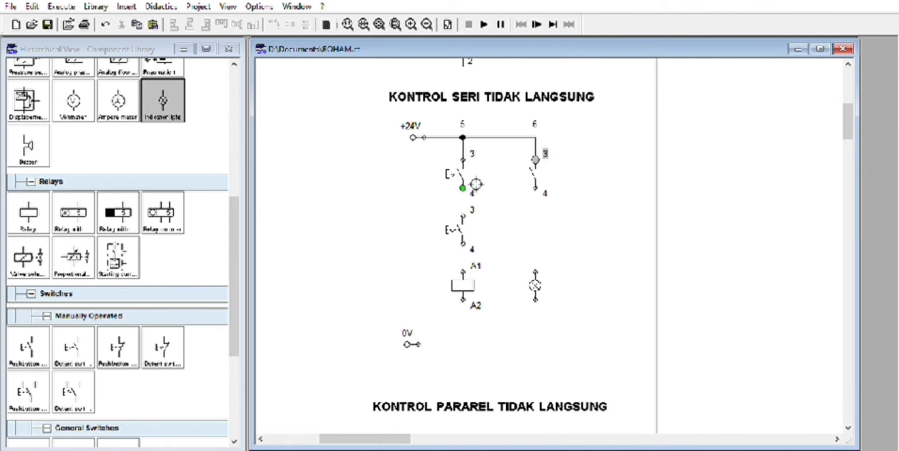
left_click_drag(463, 187, 463, 217)
left_click_drag(535, 189, 536, 272)
left_click_drag(472, 250, 467, 270)
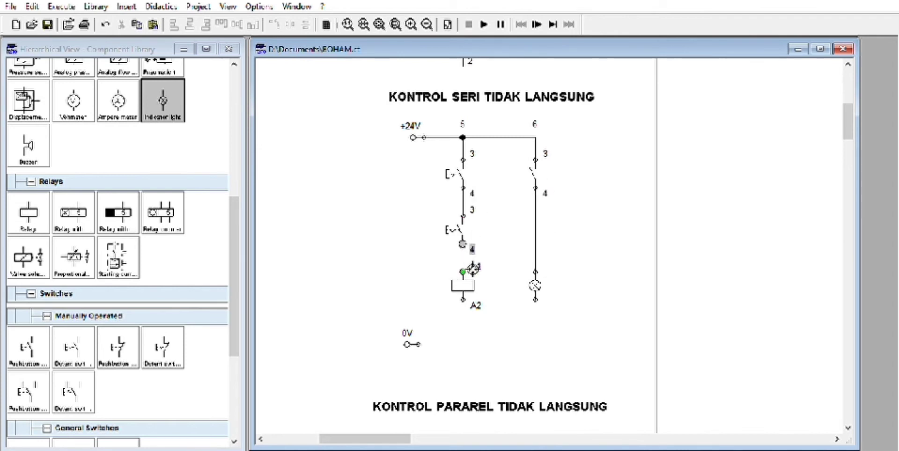
left_click_drag(472, 302, 429, 342)
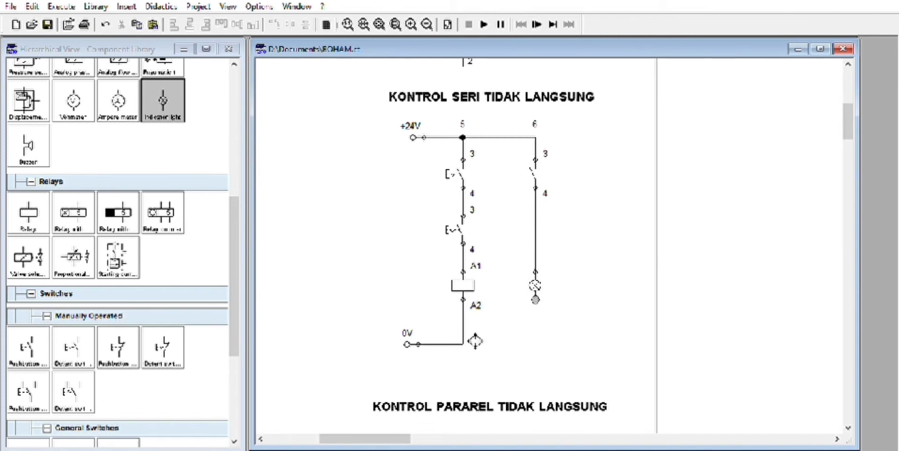
left_click_drag(474, 341, 472, 340)
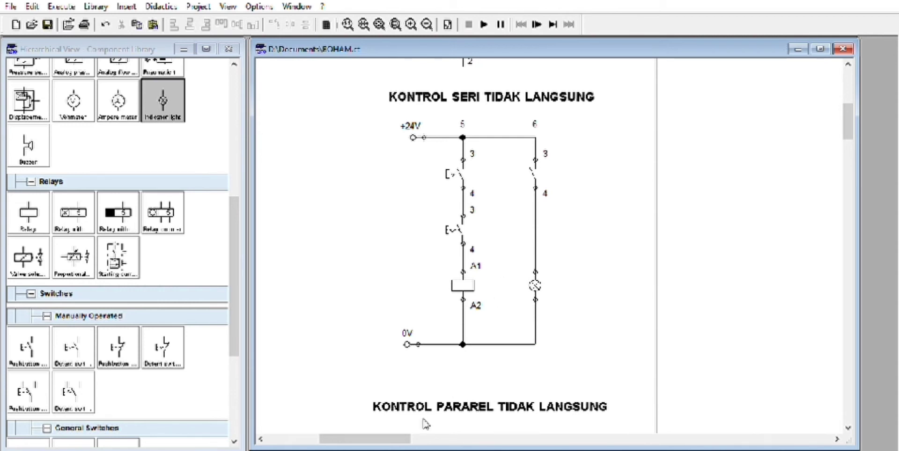
Step: Label the upper detent switch of the KONTROL SERI TIDAK LANGSUNG circuit S5 and the lower one S6
mouse_move(381, 439)
left_mouse_down()
mouse_move(440, 438)
mouse_move(387, 437)
left_mouse_up()
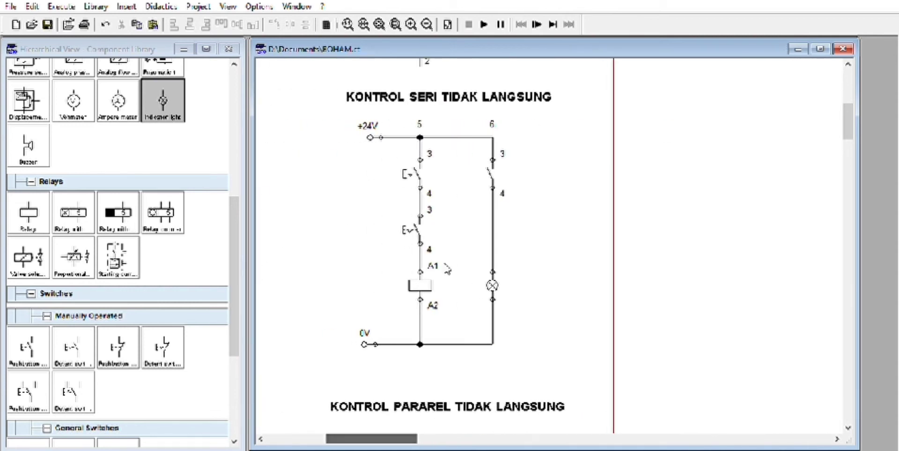
left_click(412, 168)
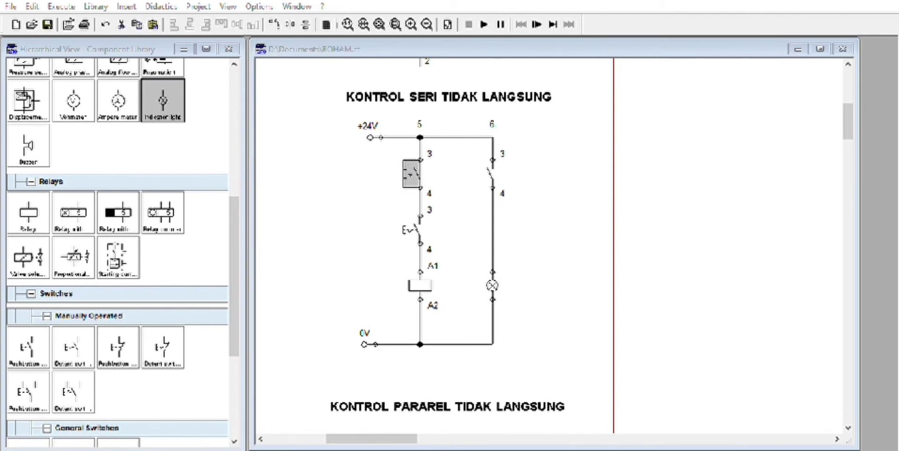
left_click(409, 228)
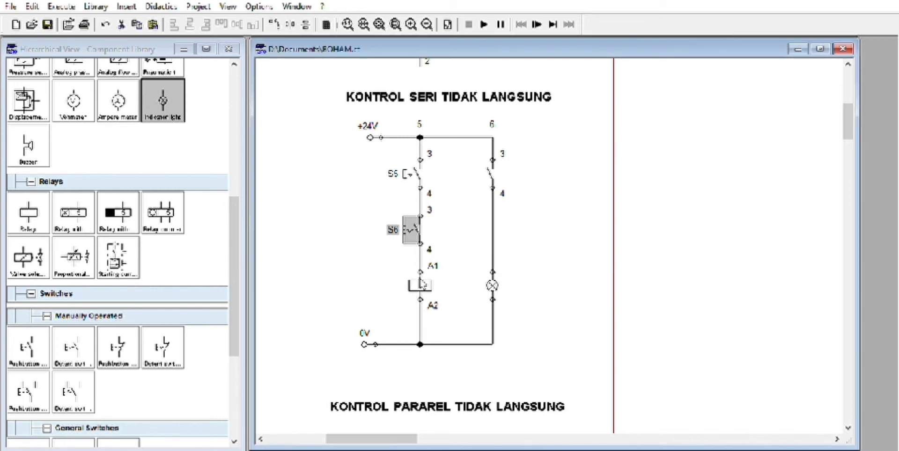
Step: Label the relay coil below S6 and the make switch in the parallel branch both K2
mouse_move(398, 439)
left_mouse_down()
mouse_move(323, 448)
mouse_move(373, 446)
left_mouse_up()
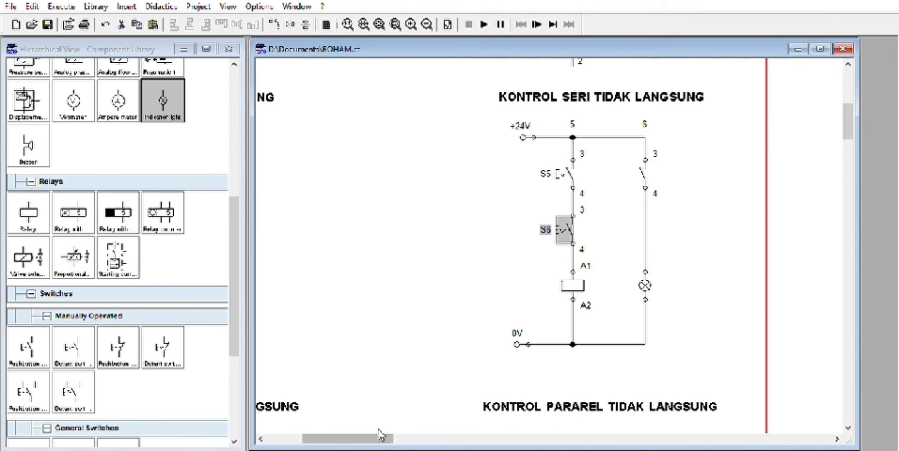
left_click_drag(375, 439, 378, 438)
left_click(555, 275)
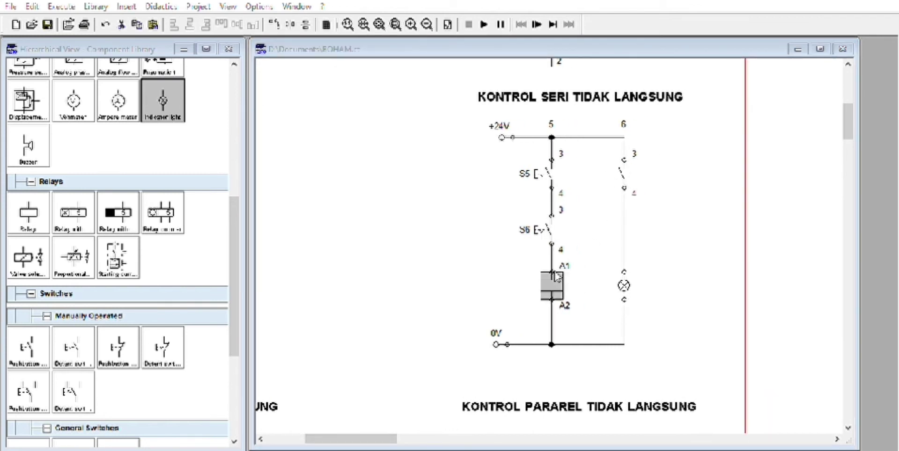
left_click(372, 290)
left_click(625, 166)
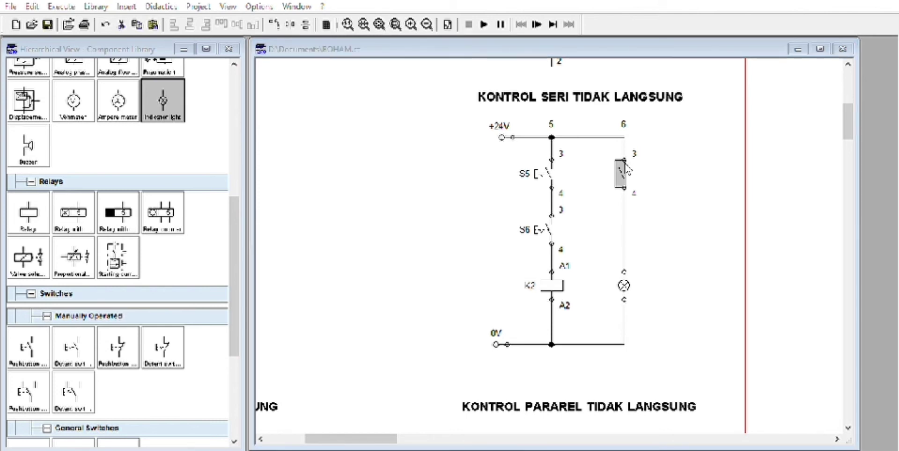
left_click(411, 348)
Step: Simulate the indirect series circuit by closing S5 and S6, opening and reclosing S5, and stop the simulation
left_click_drag(384, 433, 391, 434)
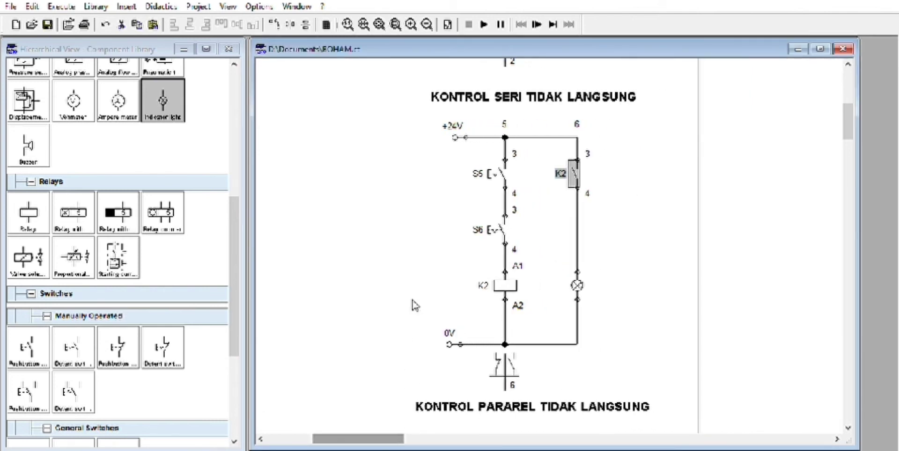
left_click(485, 24)
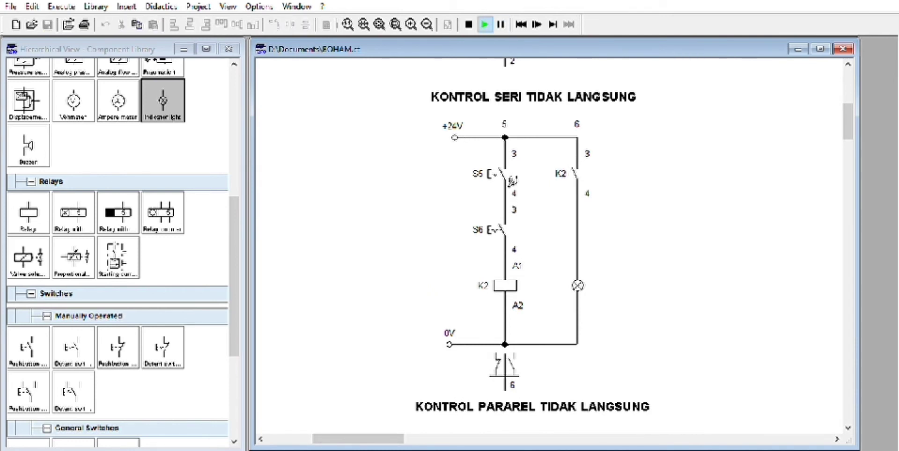
left_click(506, 176)
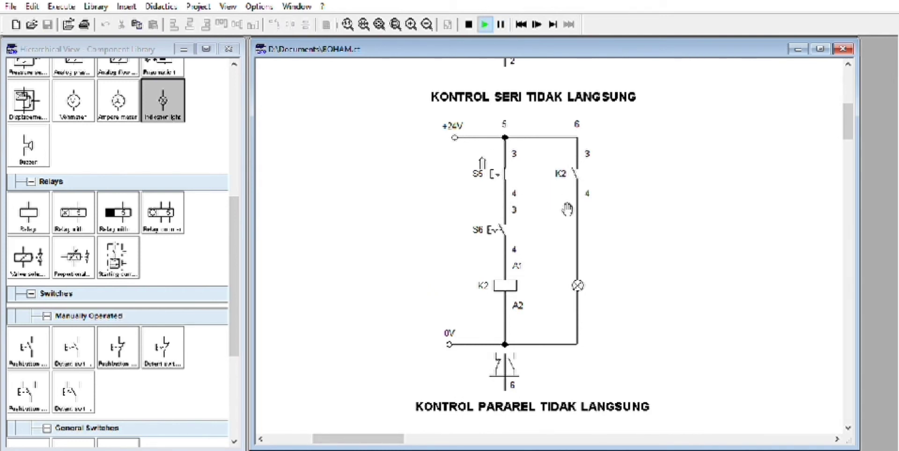
left_click(511, 230)
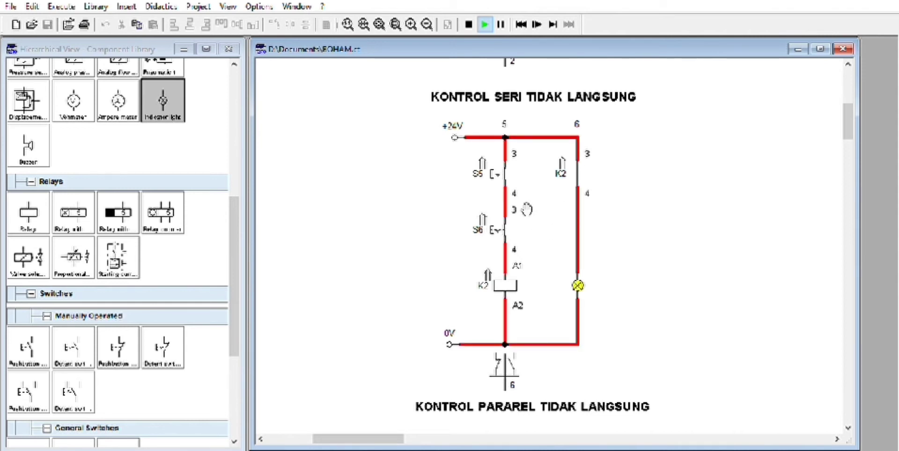
left_click(505, 173)
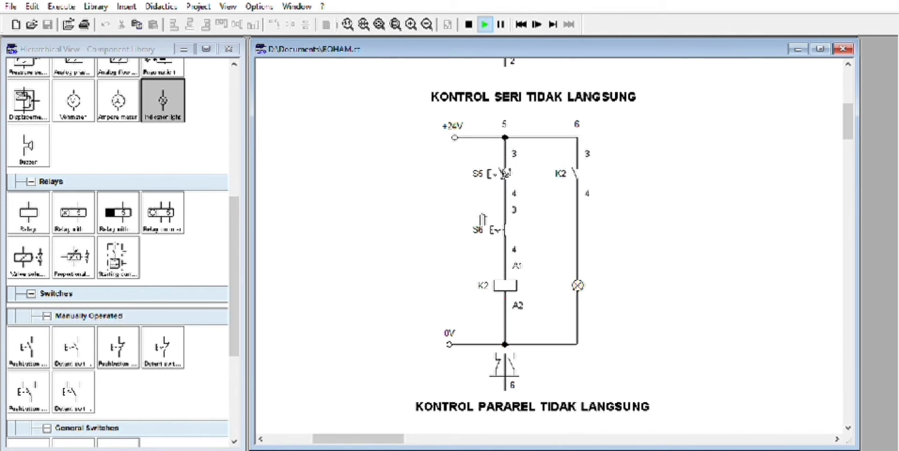
left_click(506, 173)
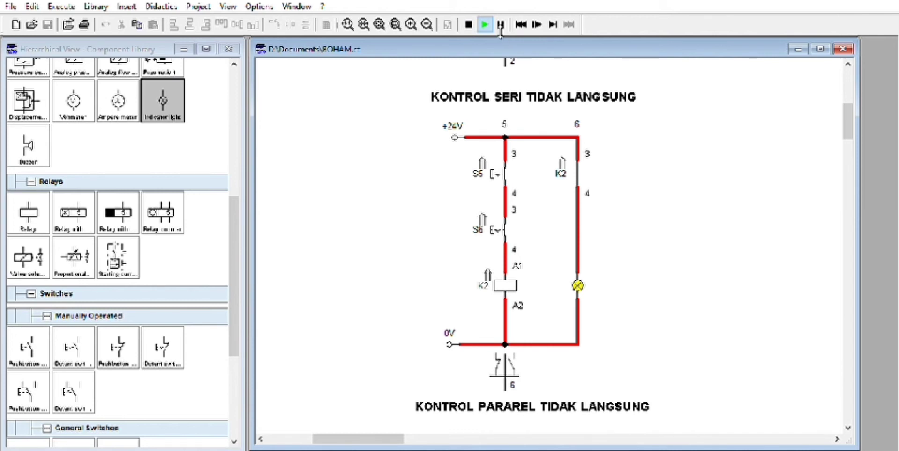
left_click(469, 24)
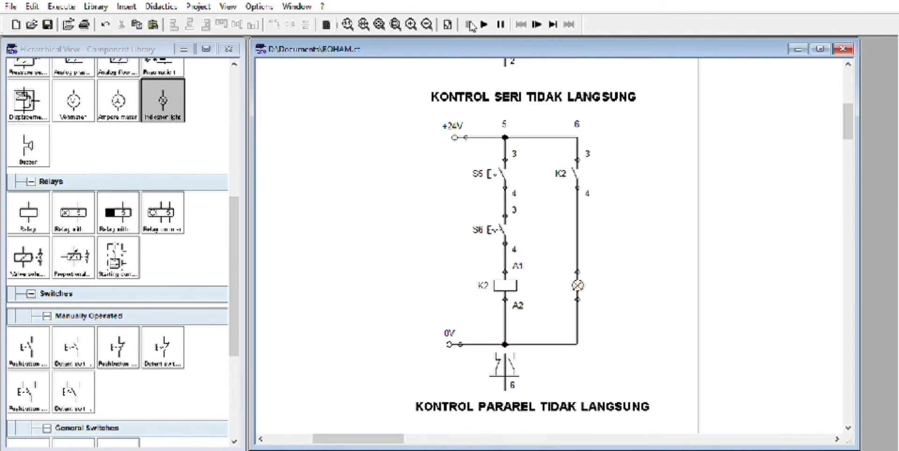
Step: Place a +24V connection beneath the KONTROL PARAREL LANGSUNG heading and a 0V connection well below it, near the heading's left end
scroll(585, 378, "down", 5)
left_click_drag(370, 438, 320, 438)
scroll(337, 315, "down", 2)
scroll(341, 295, "down", 2)
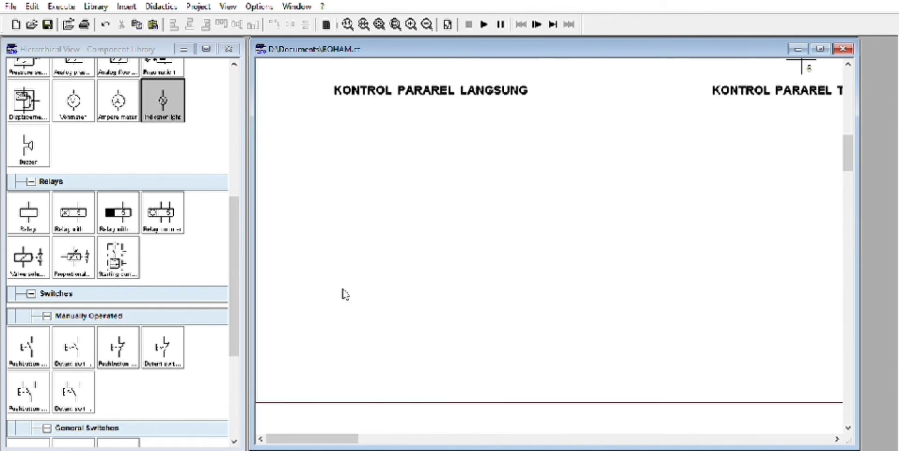
scroll(60, 298, "up", 3)
left_click(70, 113)
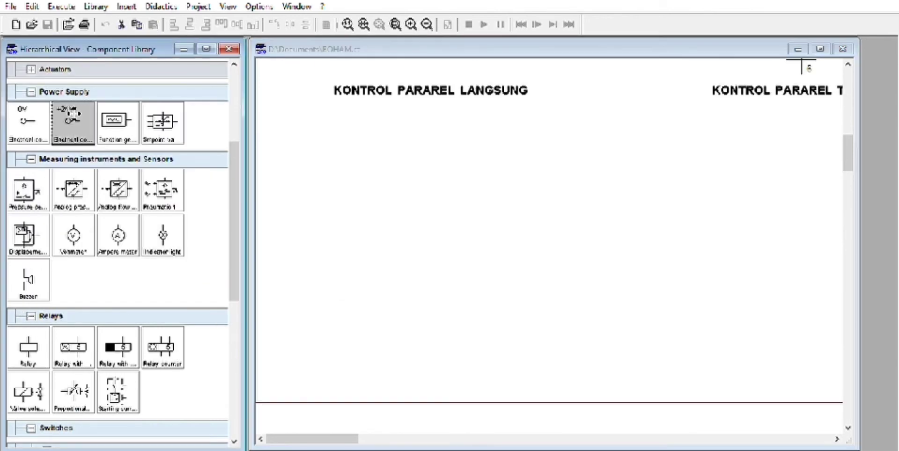
left_click_drag(70, 113, 370, 127)
left_click_drag(21, 114, 362, 340)
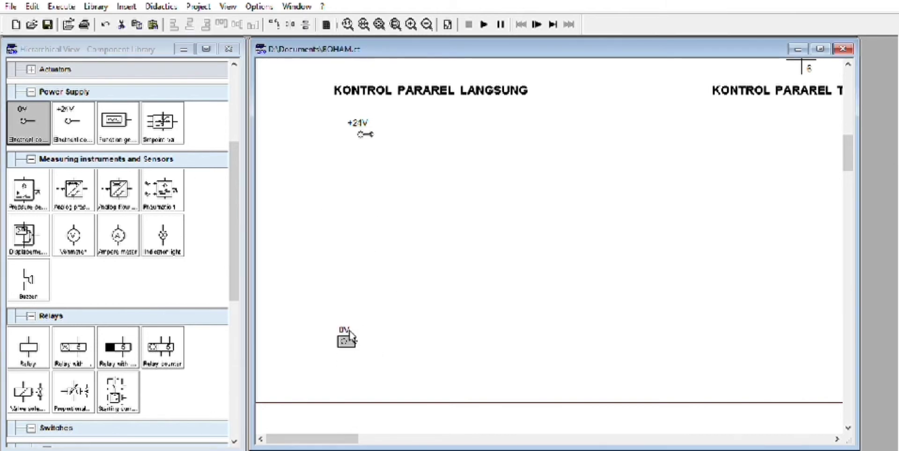
left_click(371, 239)
Step: Place two normally open detent switches side by side, right of and below the +24V connection
scroll(82, 175, "up", 5)
scroll(123, 259, "down", 5)
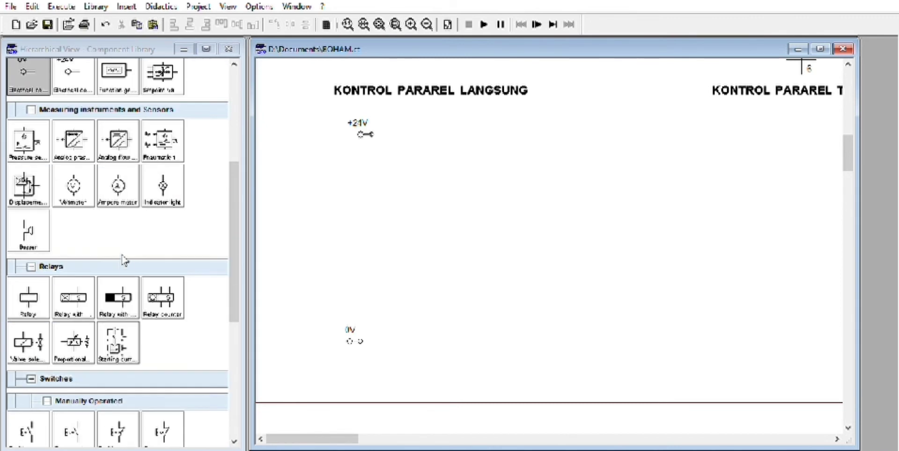
scroll(37, 321, "down", 3)
left_click_drag(55, 302, 436, 182)
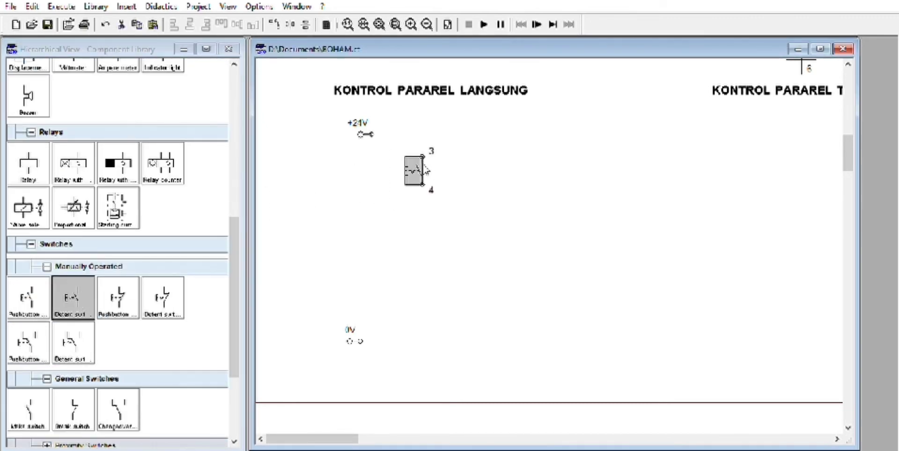
left_click(359, 196)
left_click_drag(418, 160, 422, 171)
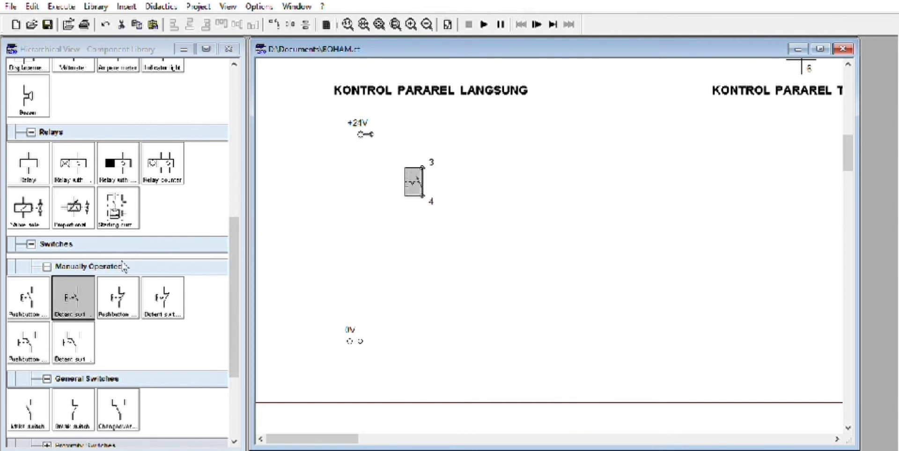
left_click_drag(74, 290, 487, 180)
left_click(492, 213)
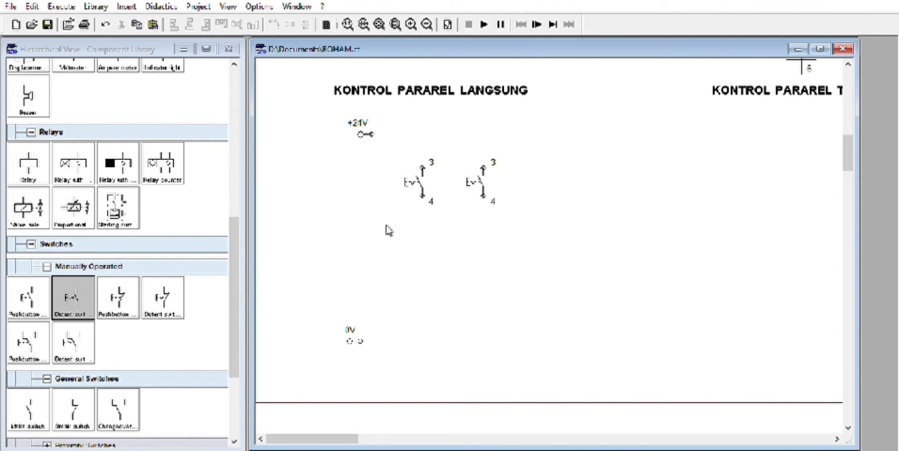
Step: Place an indicator light directly below the left detent switch and shift both switches slightly down so they stay level
scroll(186, 190, "up", 3)
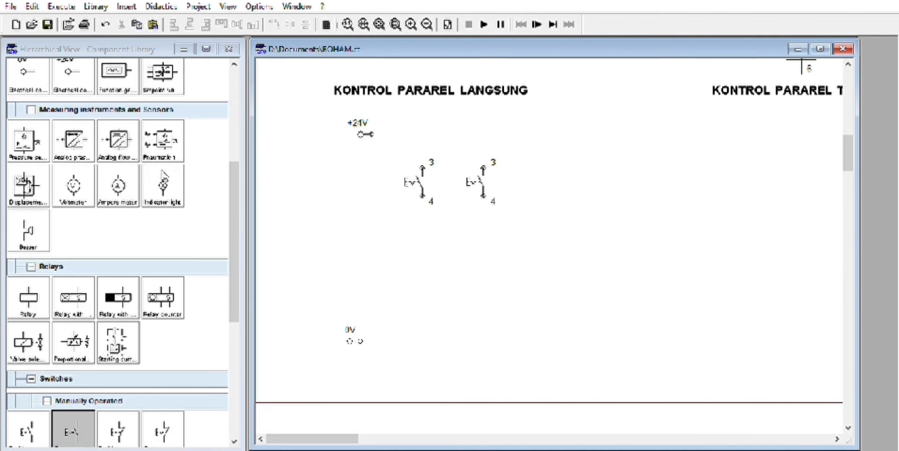
left_click_drag(162, 177, 411, 255)
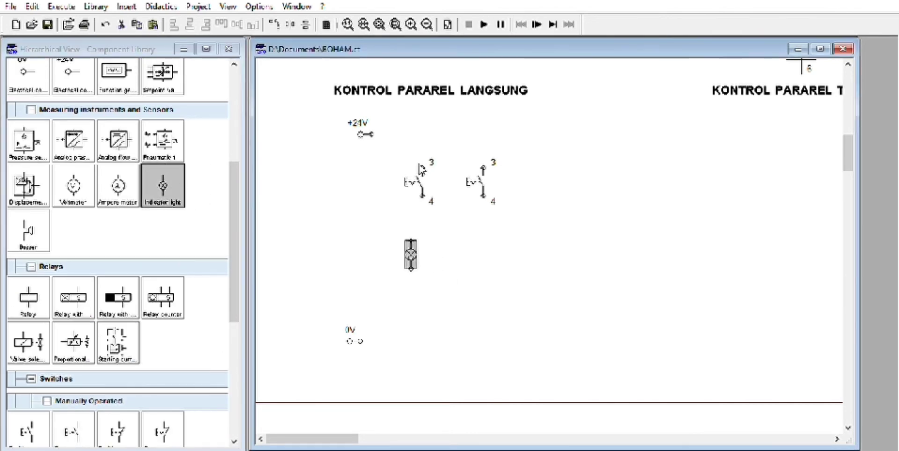
left_click_drag(422, 169, 421, 175)
left_click_drag(414, 250, 423, 268)
left_click_drag(429, 179, 430, 185)
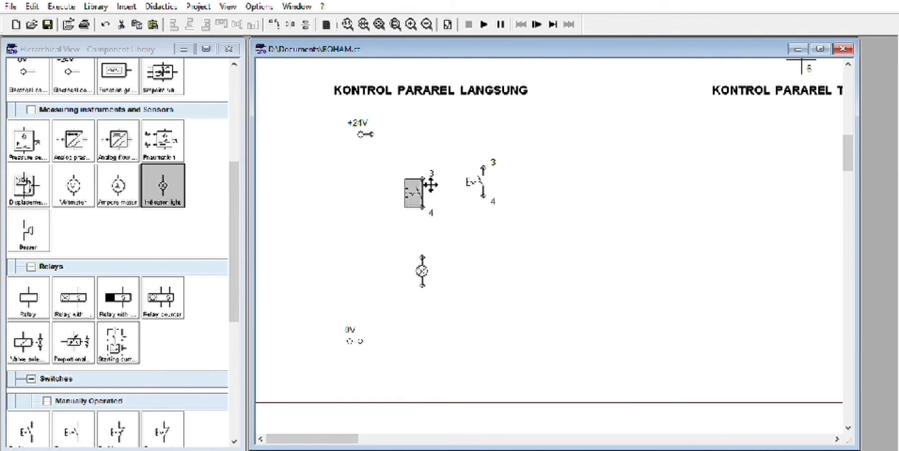
mouse_move(487, 177)
left_mouse_down()
mouse_move(491, 198)
mouse_move(491, 182)
left_mouse_up()
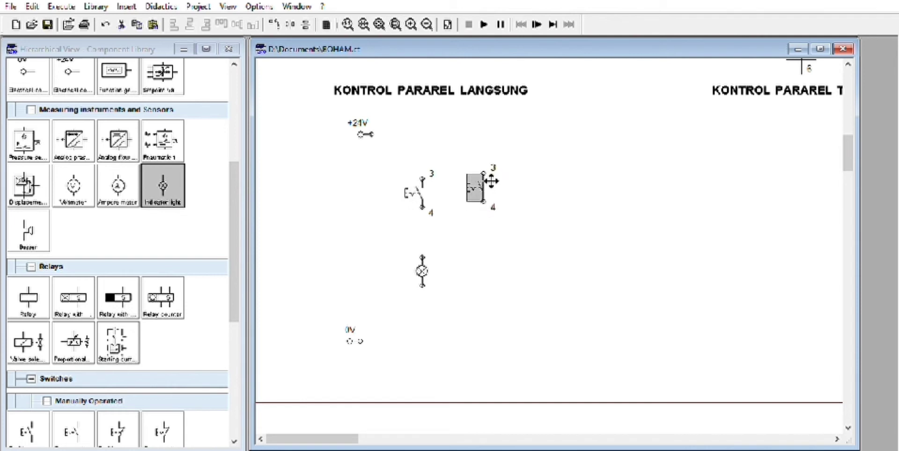
left_click(425, 181)
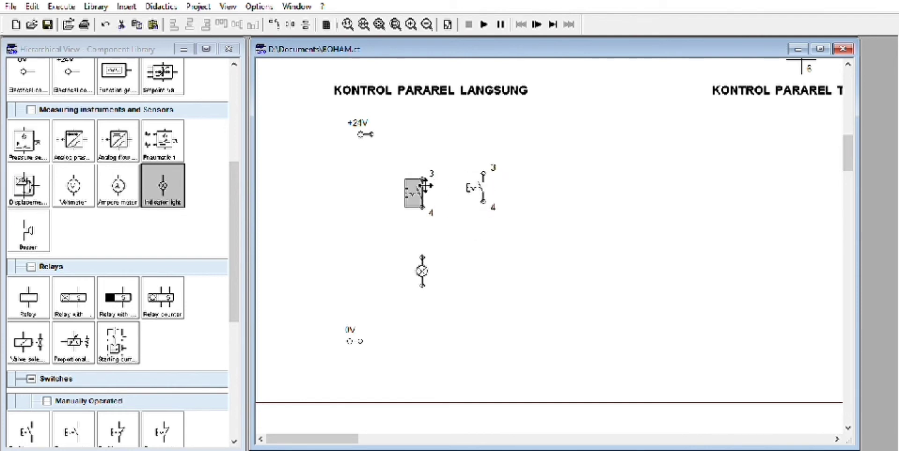
left_click_drag(424, 186, 424, 180)
left_click(508, 281)
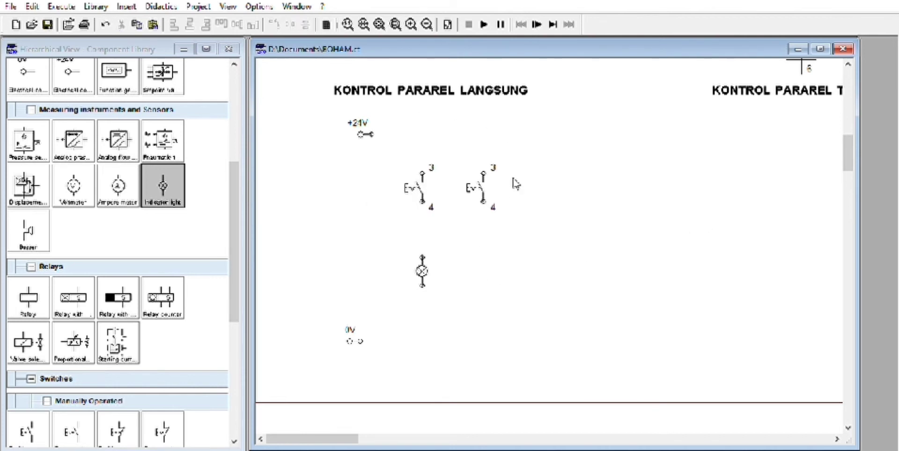
Step: Wire the two detent switches in parallel from +24V to the indicator light, and connect the light to 0V
left_click_drag(371, 135, 422, 175)
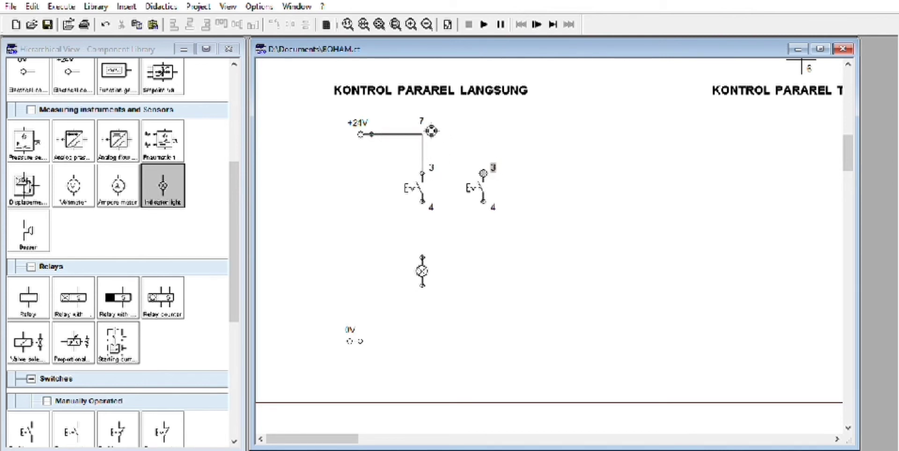
left_click_drag(429, 133, 483, 174)
left_click_drag(423, 202, 432, 256)
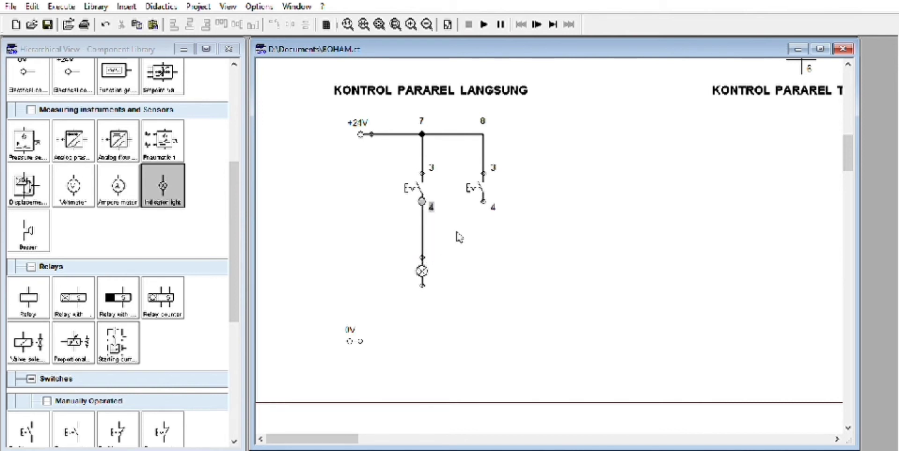
left_click_drag(484, 200, 423, 229)
left_click_drag(421, 285, 360, 341)
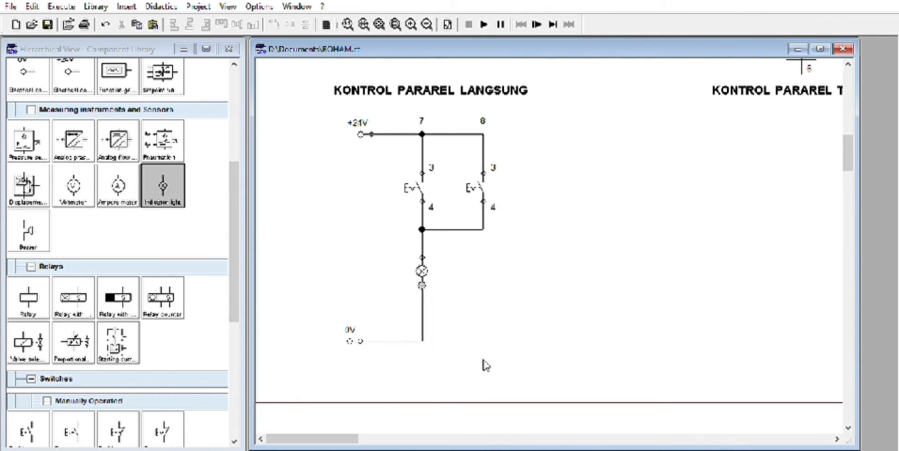
Step: Label the left detent switch S7 and the right one S8
left_click(417, 176)
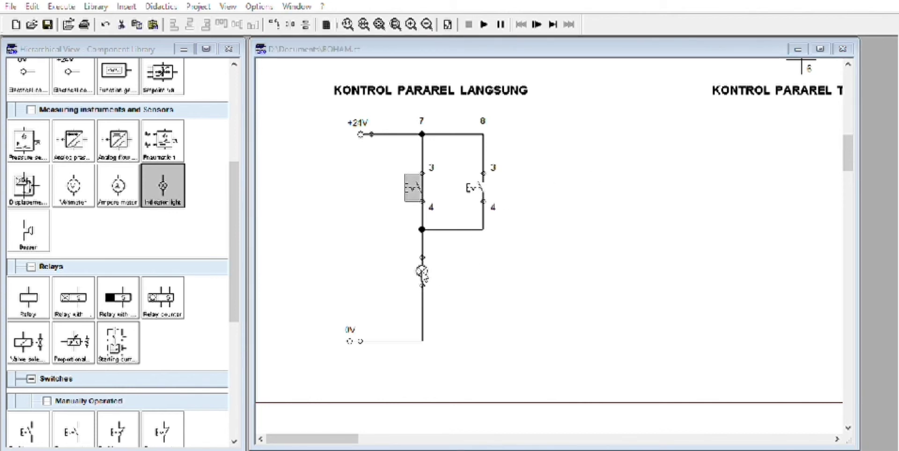
left_click(422, 271)
left_click(474, 178)
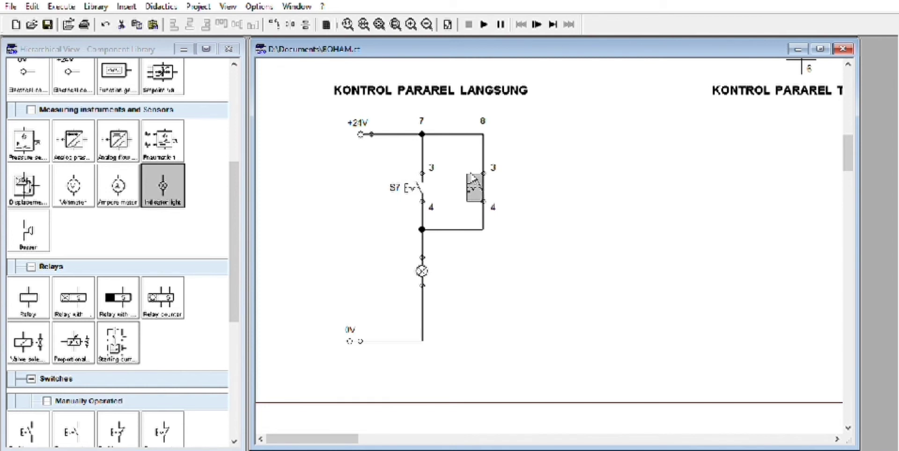
double_click(472, 178)
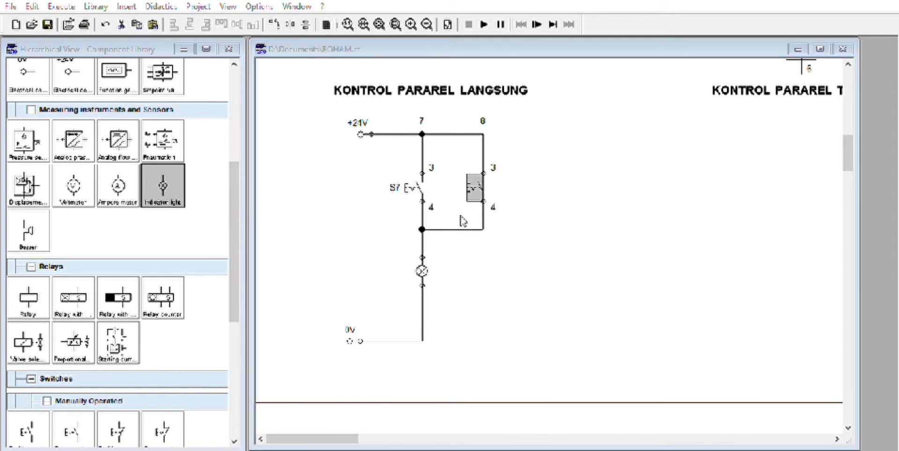
left_click(431, 268)
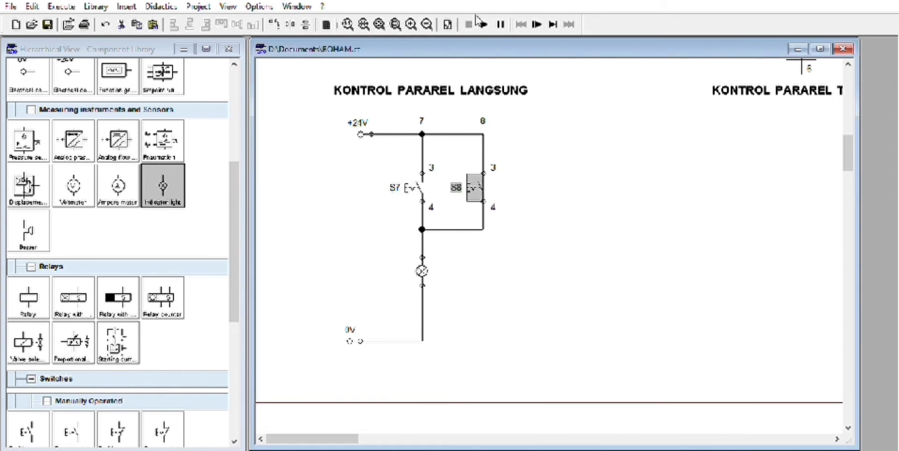
Step: Simulate the direct parallel circuit and toggle S7 and S8 separately and together to test the indicator light
left_click(485, 24)
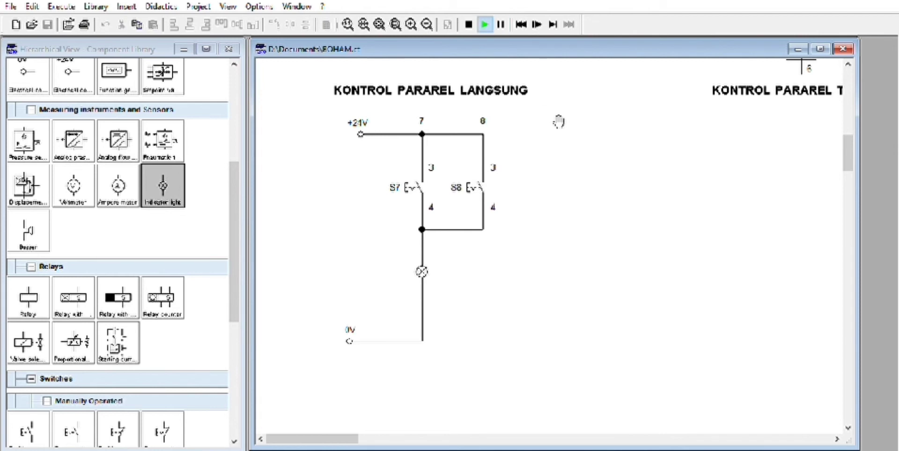
left_click(419, 191)
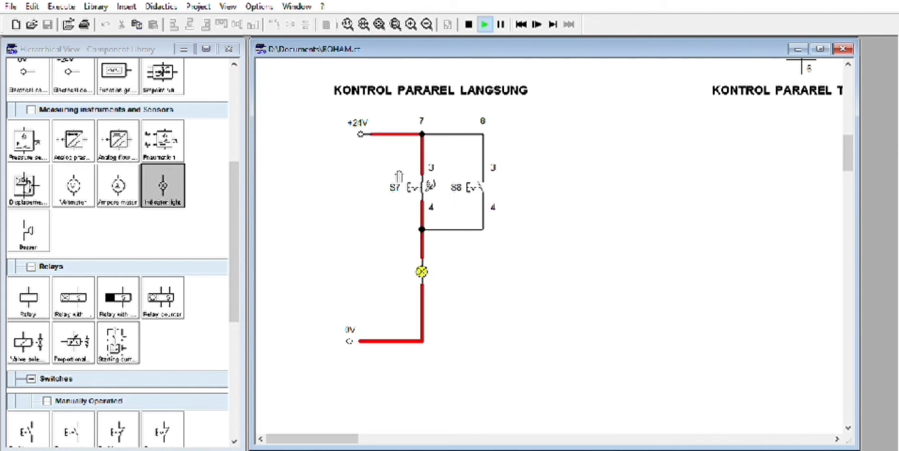
left_click(429, 186)
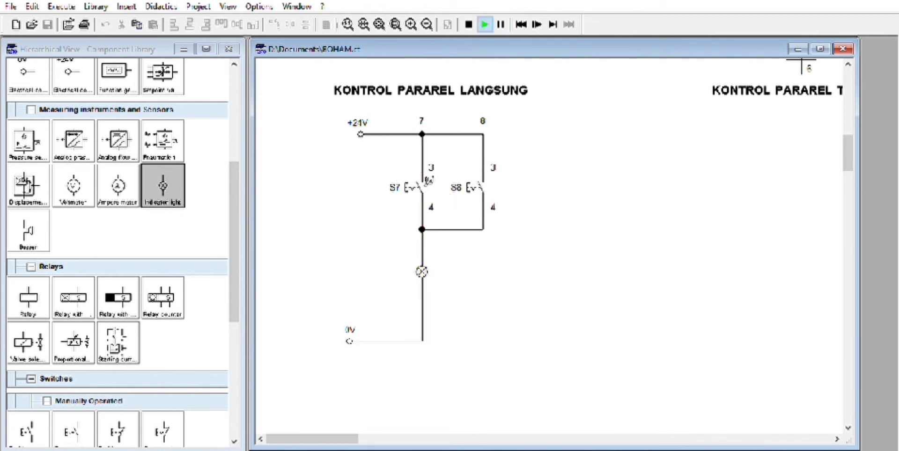
left_click(486, 184)
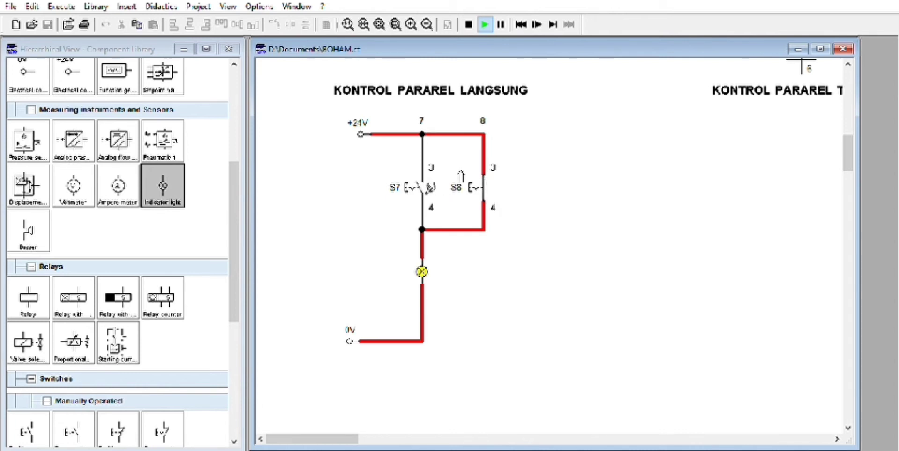
left_click(426, 180)
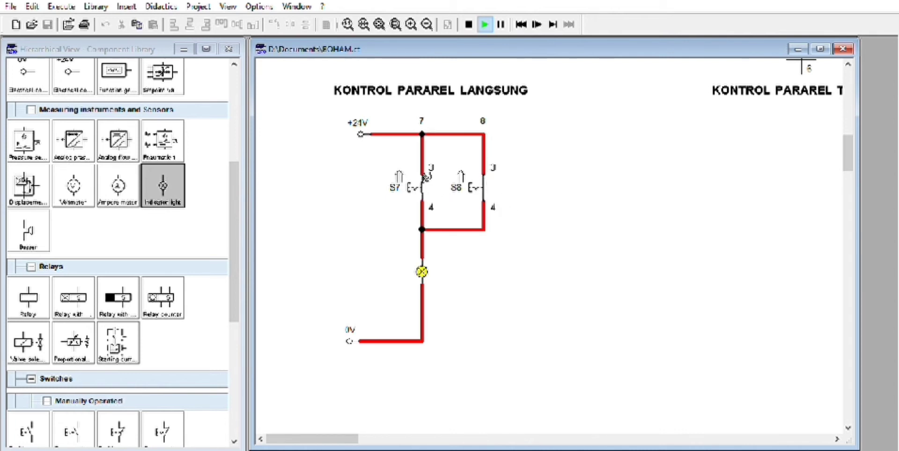
left_click(488, 181)
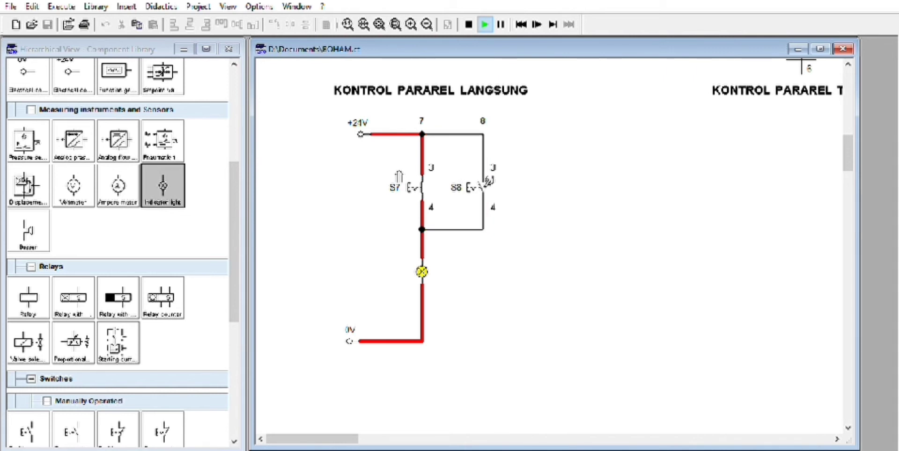
left_click(426, 182)
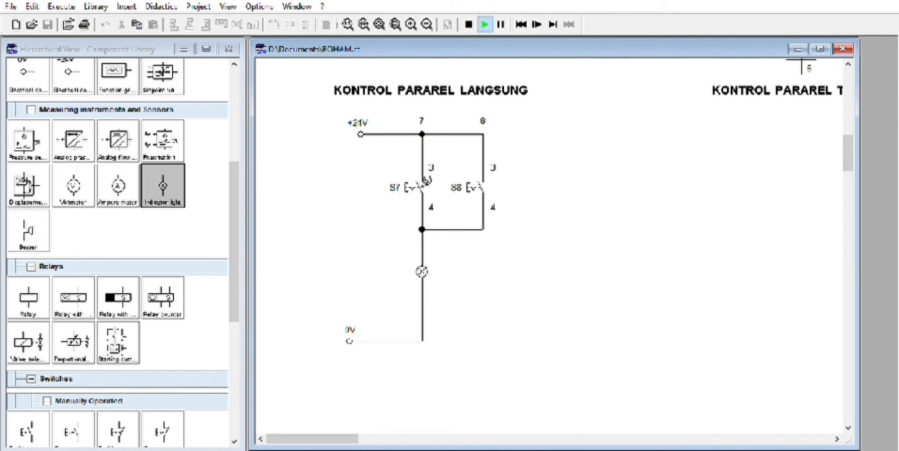
Step: Repeat the switching test with S7 and S8 in different combinations, reopen both switches, and stop the simulation
left_click(398, 176)
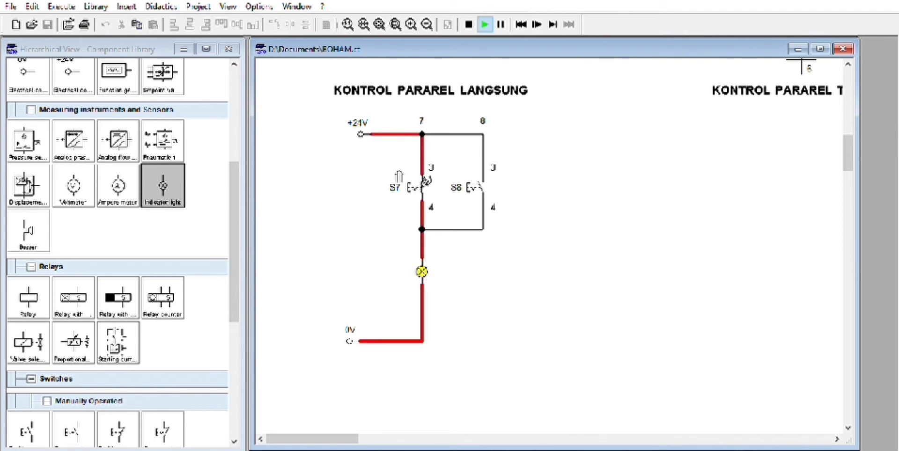
left_click(489, 181)
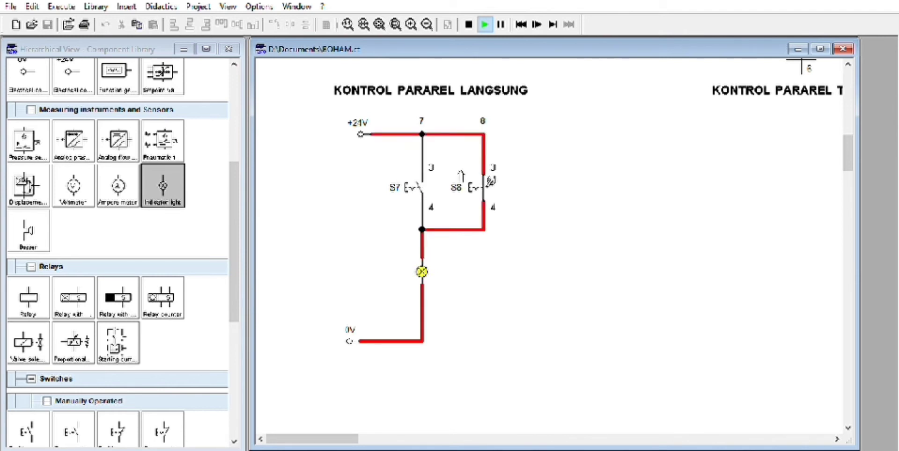
left_click(426, 178)
left_click(488, 179)
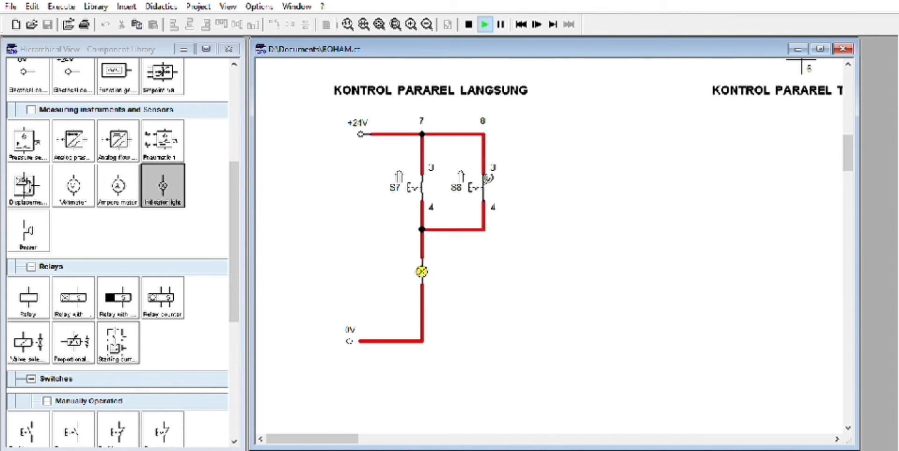
left_click(427, 186)
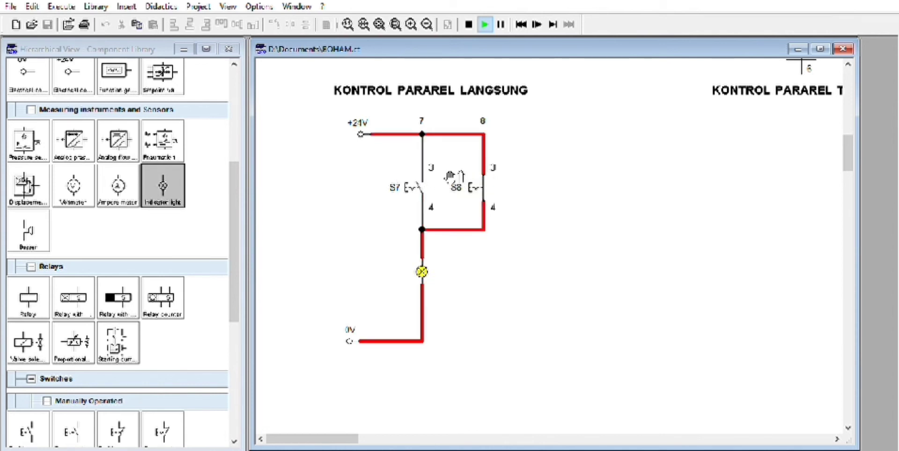
left_click(485, 187)
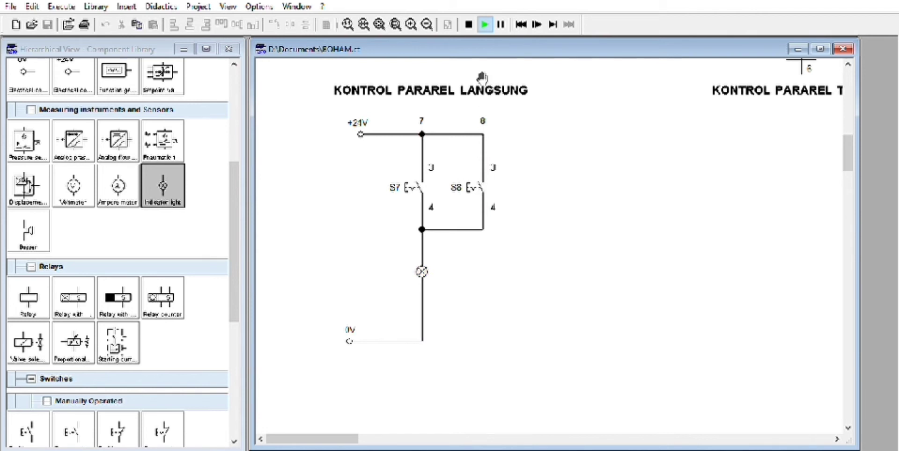
left_click(468, 23)
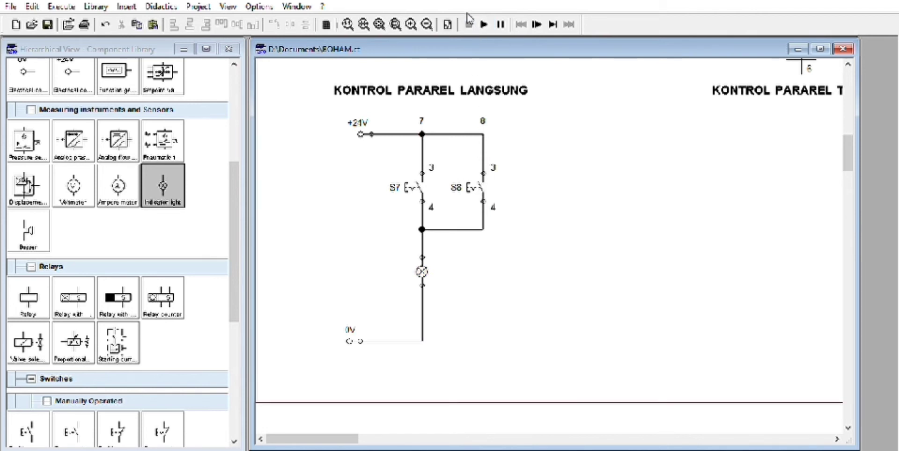
Step: Place a +24V connection below the KONTROL PARAREL TIDAK LANGSUNG heading and a 0V connection near the page's lower edge
left_click_drag(346, 426, 397, 424)
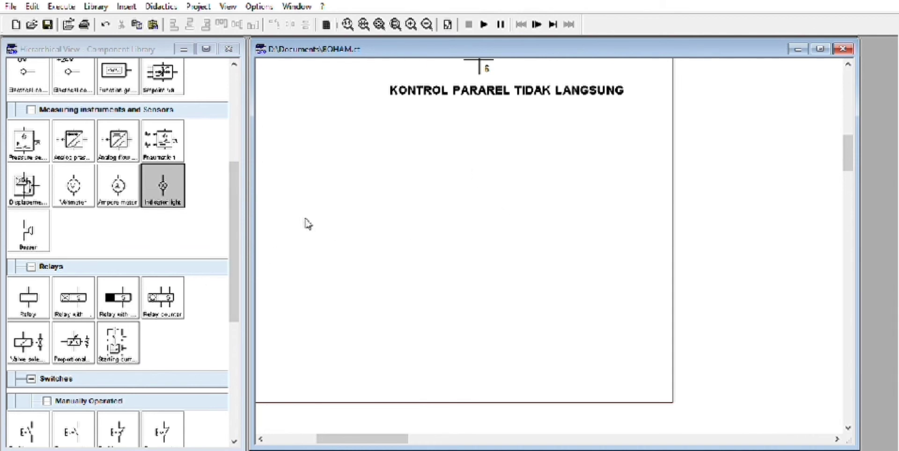
scroll(121, 250, "up", 5)
mouse_move(71, 304)
left_mouse_down()
mouse_move(297, 241)
mouse_move(418, 133)
mouse_move(416, 123)
left_mouse_up()
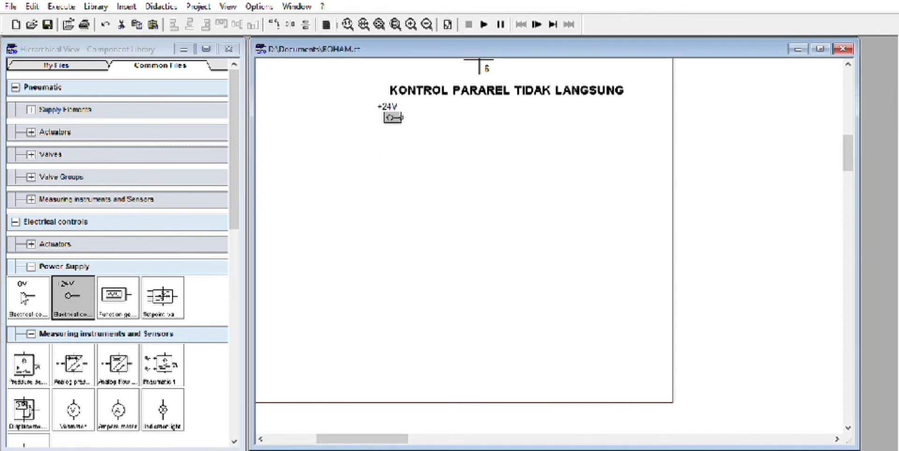
mouse_move(29, 298)
left_mouse_down()
mouse_move(427, 369)
mouse_move(397, 372)
left_mouse_up()
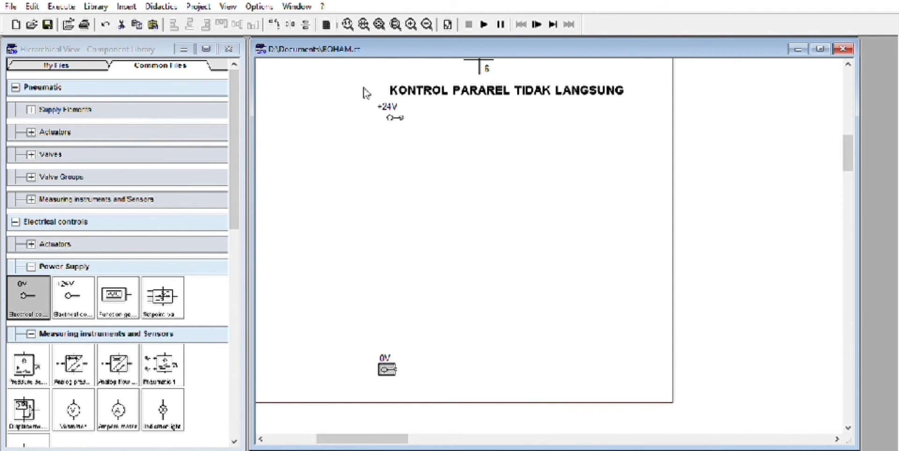
left_click(322, 307)
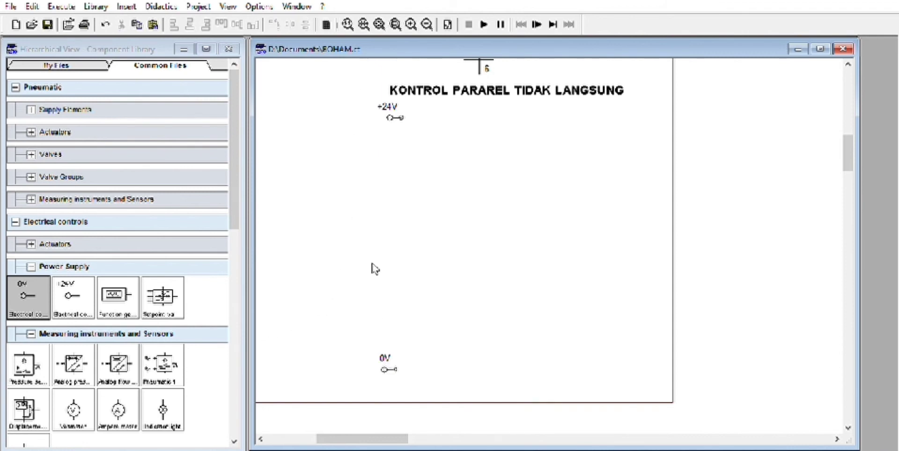
Step: Place two normally open detent switches side by side, right of and below the +24V connection, and align them level
scroll(154, 344, "down", 6)
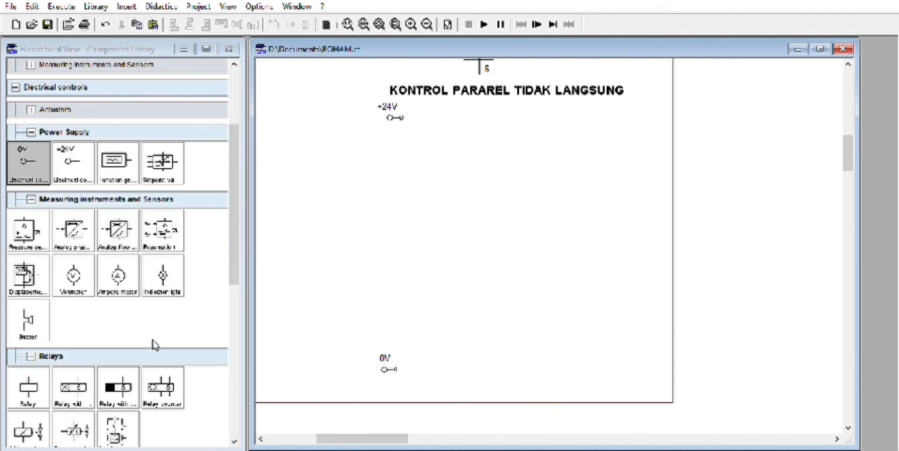
left_click_drag(84, 375, 473, 164)
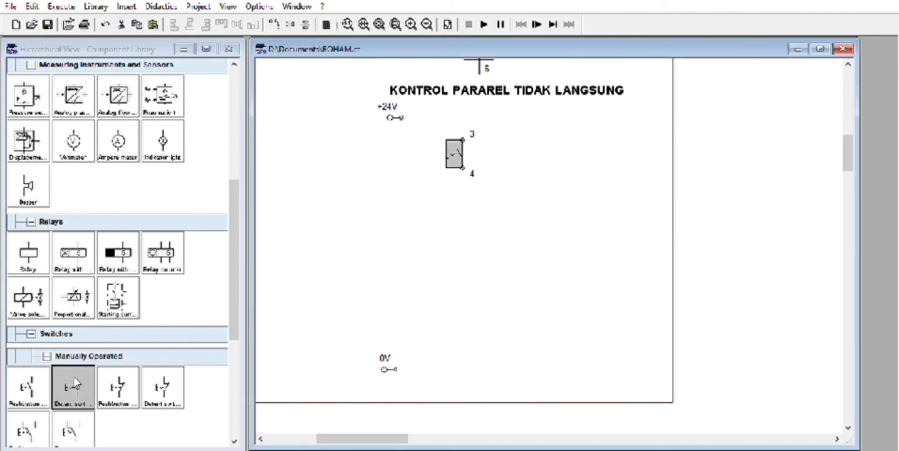
left_click_drag(75, 384, 535, 150)
left_click_drag(454, 149, 448, 148)
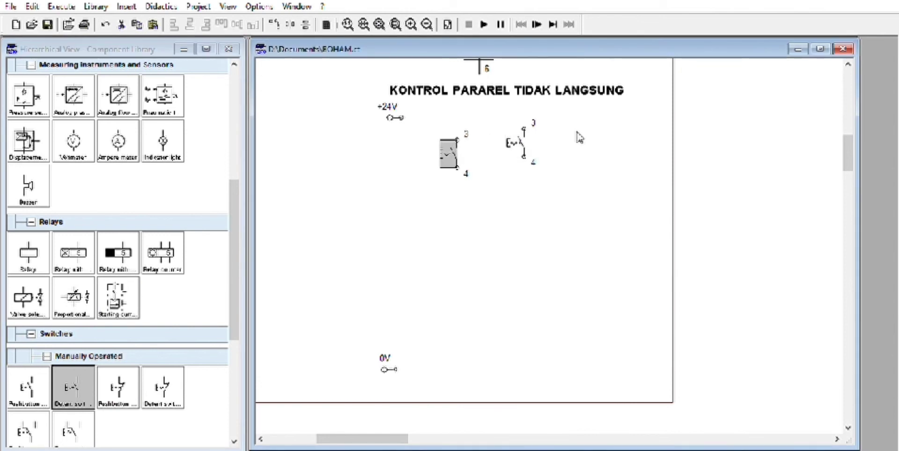
left_click_drag(521, 143, 515, 155)
left_click(490, 235)
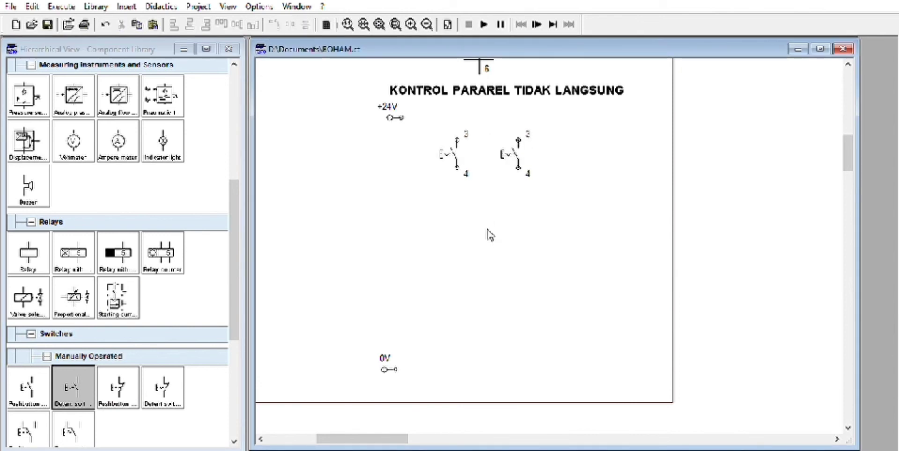
Step: Place a general make switch to the right of the two detent switches, level with them
scroll(223, 368, "down", 2)
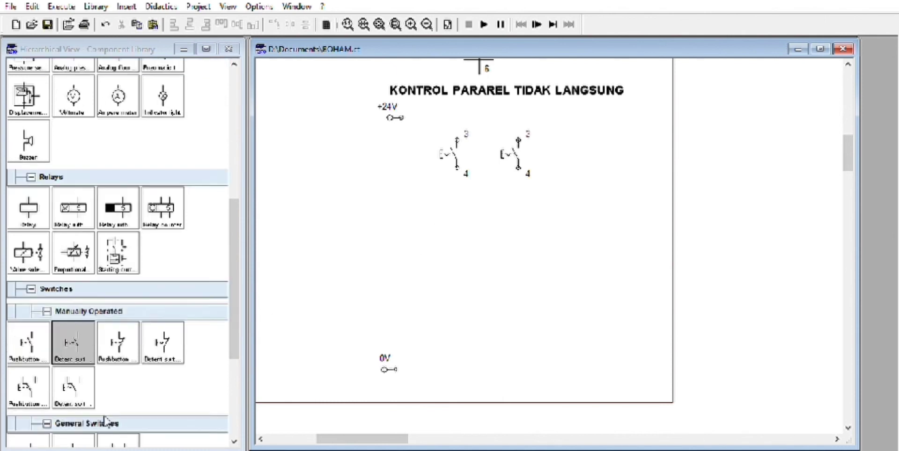
mouse_move(43, 401)
left_mouse_down()
mouse_move(581, 156)
mouse_move(573, 160)
mouse_move(572, 135)
mouse_move(580, 142)
left_mouse_up()
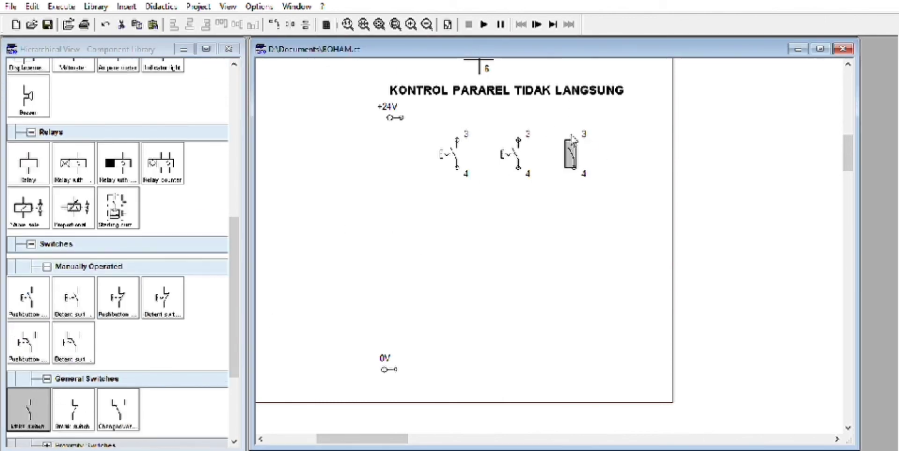
left_click(562, 212)
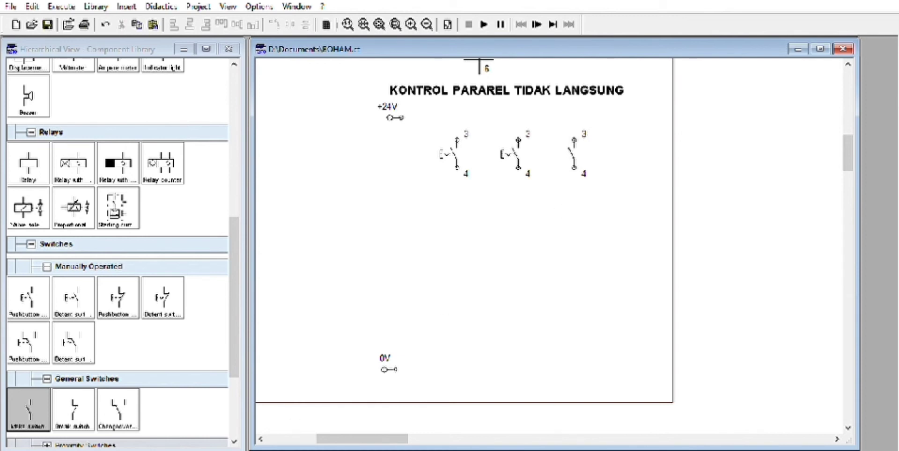
Step: Place a relay directly below the left detent switch and shift all three switches slightly down so they stay level
left_click_drag(60, 167, 472, 249)
left_click_drag(456, 151, 458, 162)
left_click(463, 244)
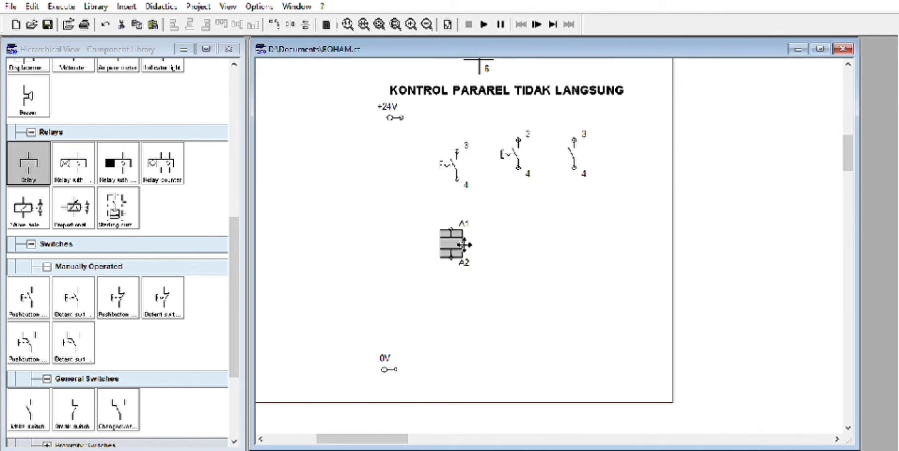
left_click_drag(464, 244, 468, 289)
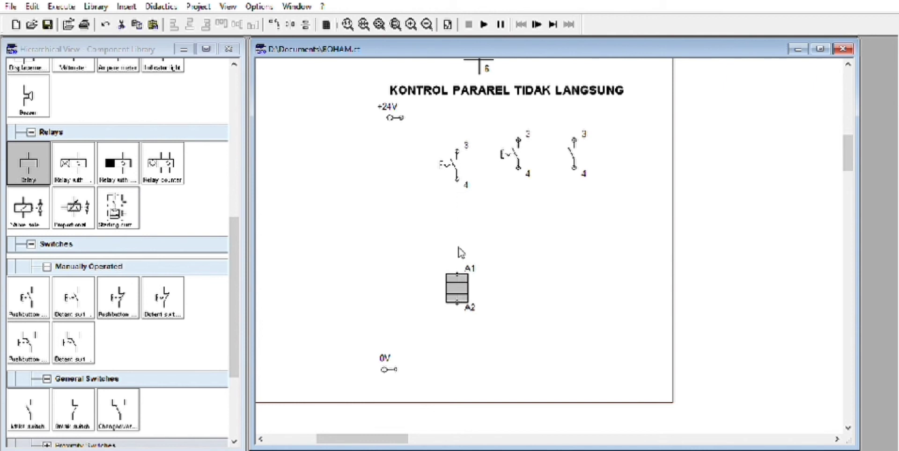
left_click_drag(520, 151, 525, 164)
mouse_move(579, 154)
left_mouse_down()
mouse_move(579, 171)
mouse_move(572, 159)
left_mouse_up()
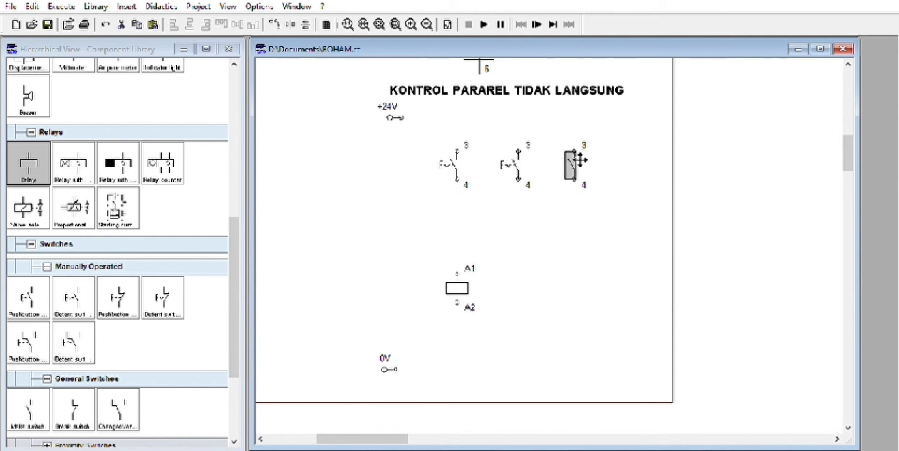
left_click(570, 214)
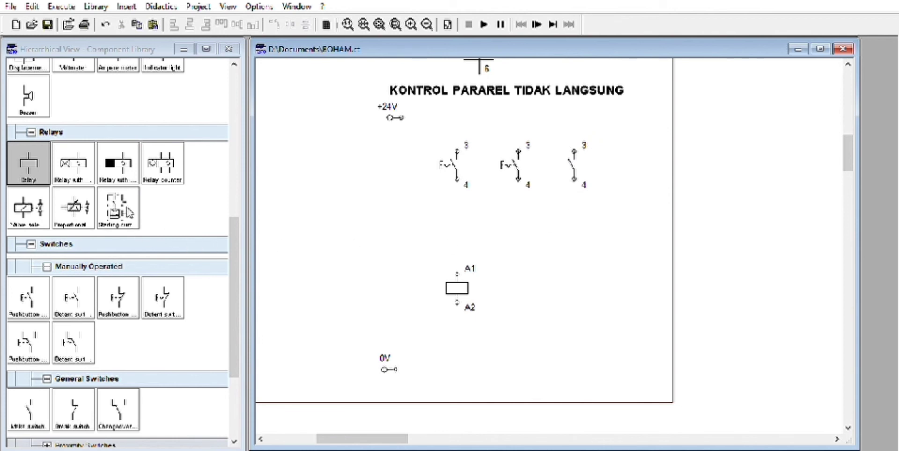
Step: Place an indicator light directly below the make switch, level with the relay
scroll(185, 311, "down", 2)
scroll(195, 214, "up", 4)
left_click_drag(175, 136, 580, 287)
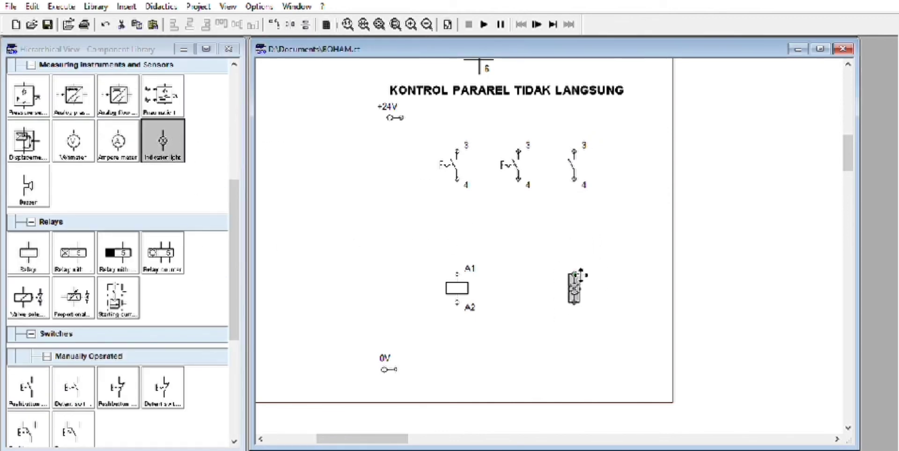
left_click(622, 298)
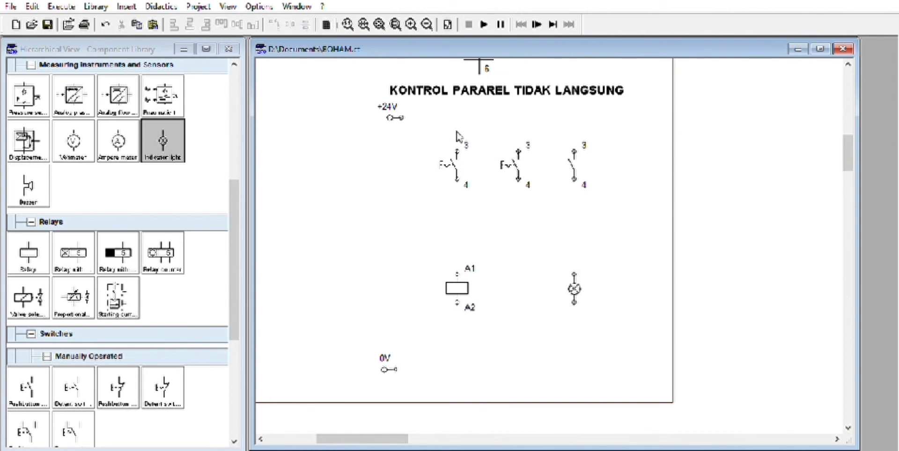
Step: Wire the upper terminals of all three switches to +24V and both detent switches' lower terminals to the relay's A1
left_click_drag(457, 150, 403, 117)
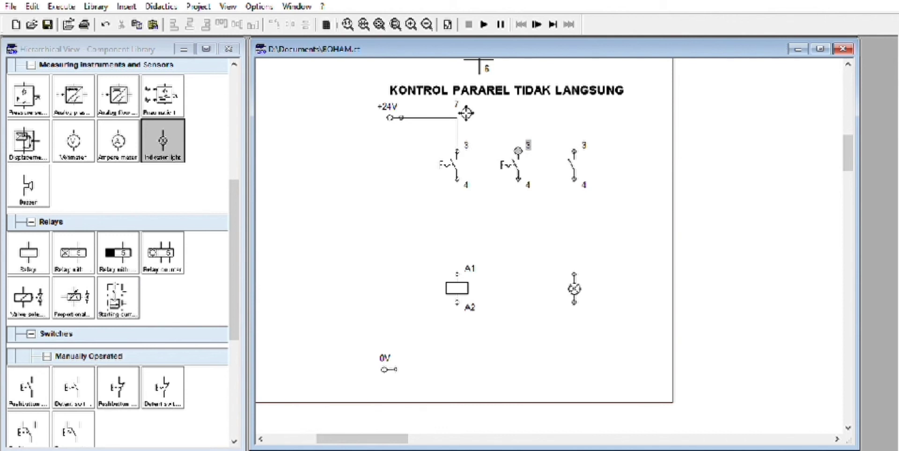
left_click_drag(518, 151, 466, 115)
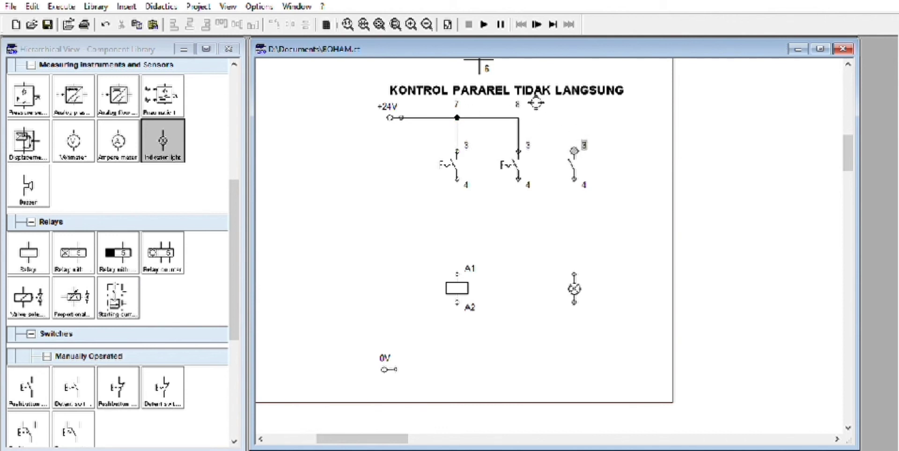
left_click_drag(526, 116, 527, 114)
left_click_drag(457, 179, 457, 274)
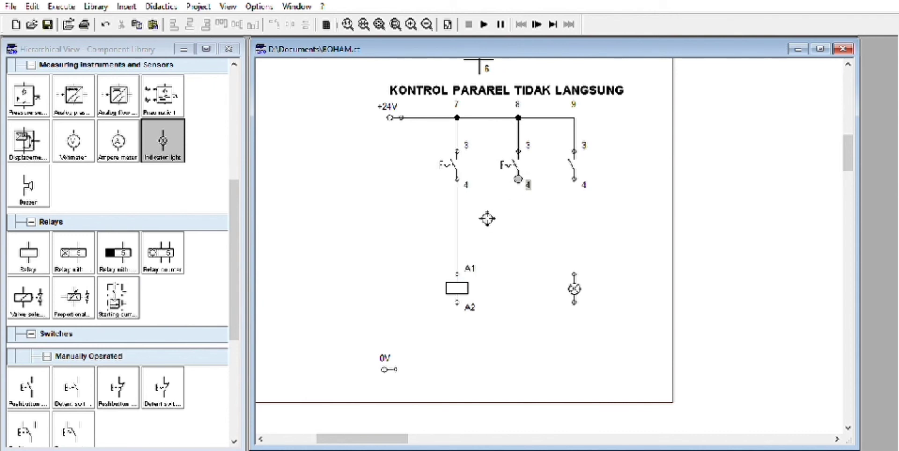
left_click_drag(466, 223, 467, 225)
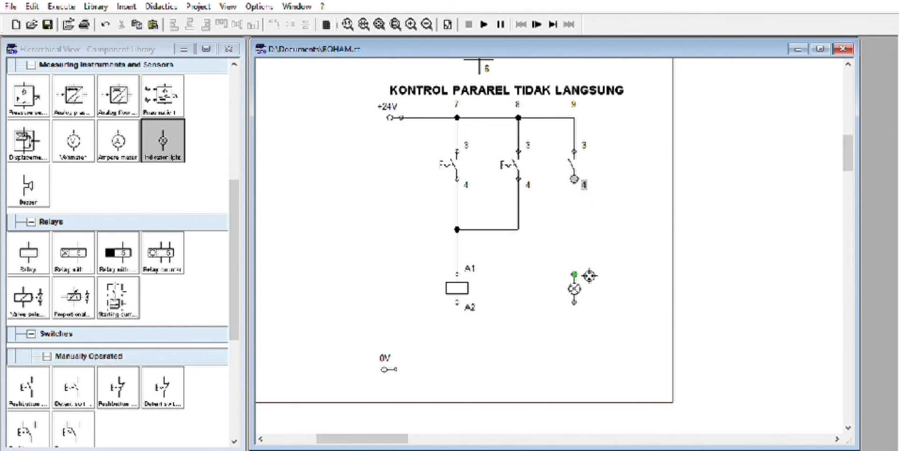
Step: Wire the make switch to the indicator light, and connect the light and the relay's A2 to 0V
left_click_drag(586, 270, 585, 271)
left_click_drag(584, 303, 396, 370)
left_click_drag(468, 300, 457, 369)
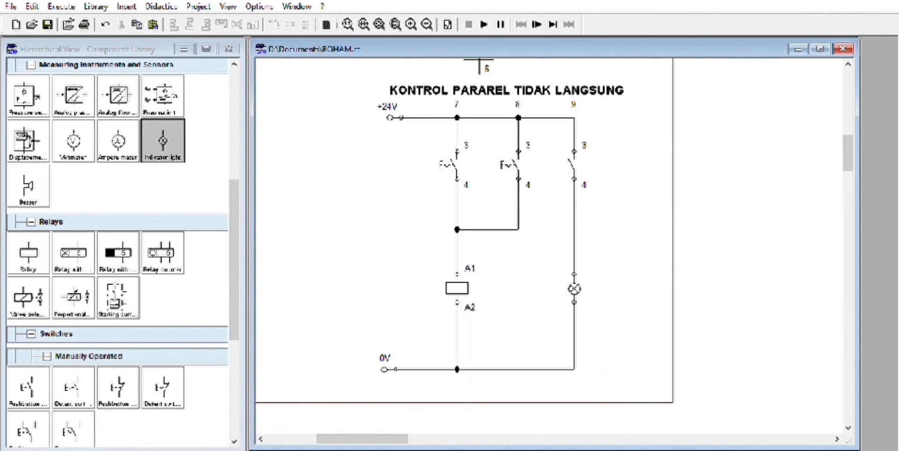
left_click_drag(360, 439, 397, 370)
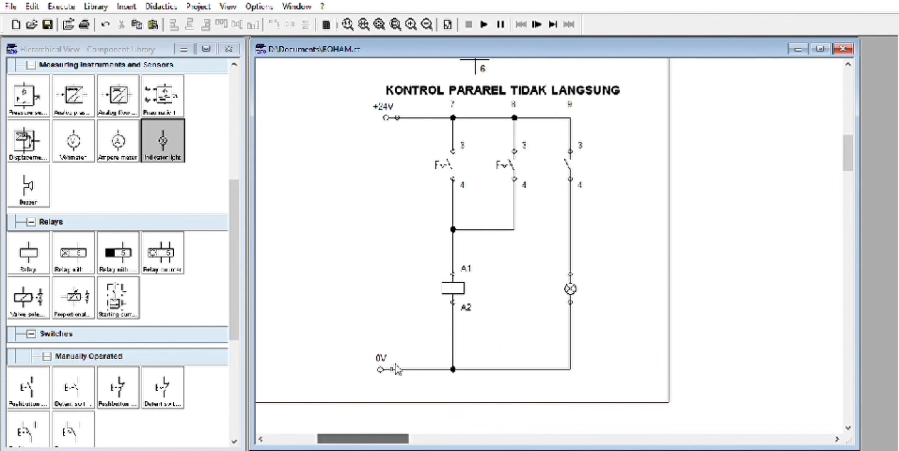